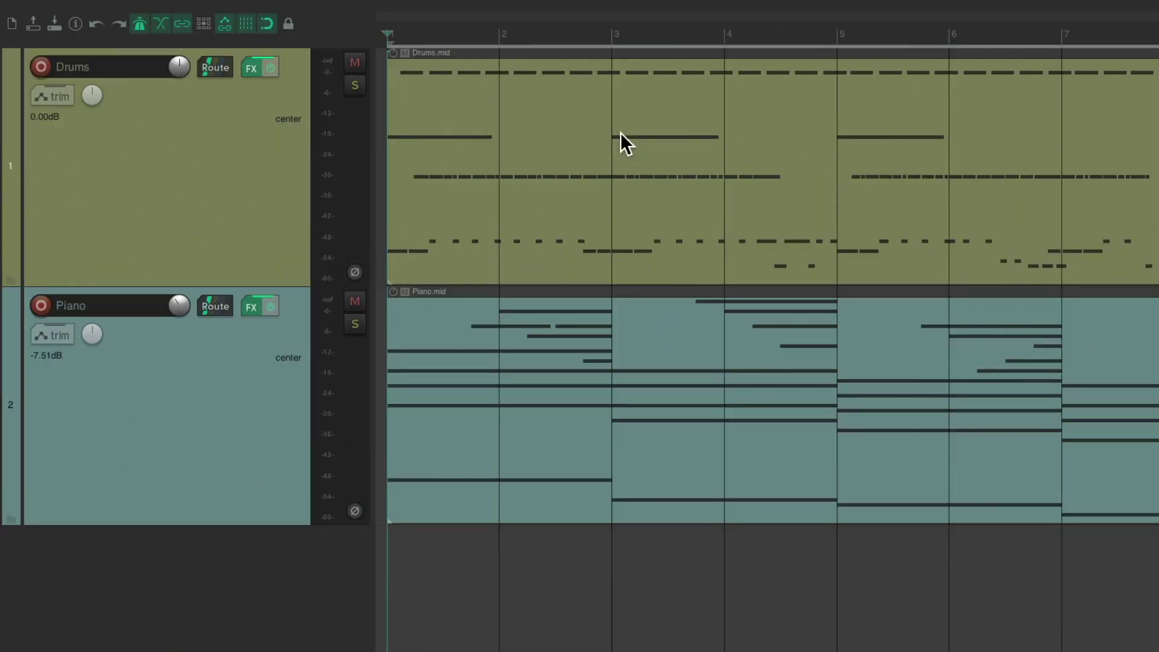
- Audition the Piano item in the MIDI editor, then open Drums.mid for note editing
double_click(679, 313)
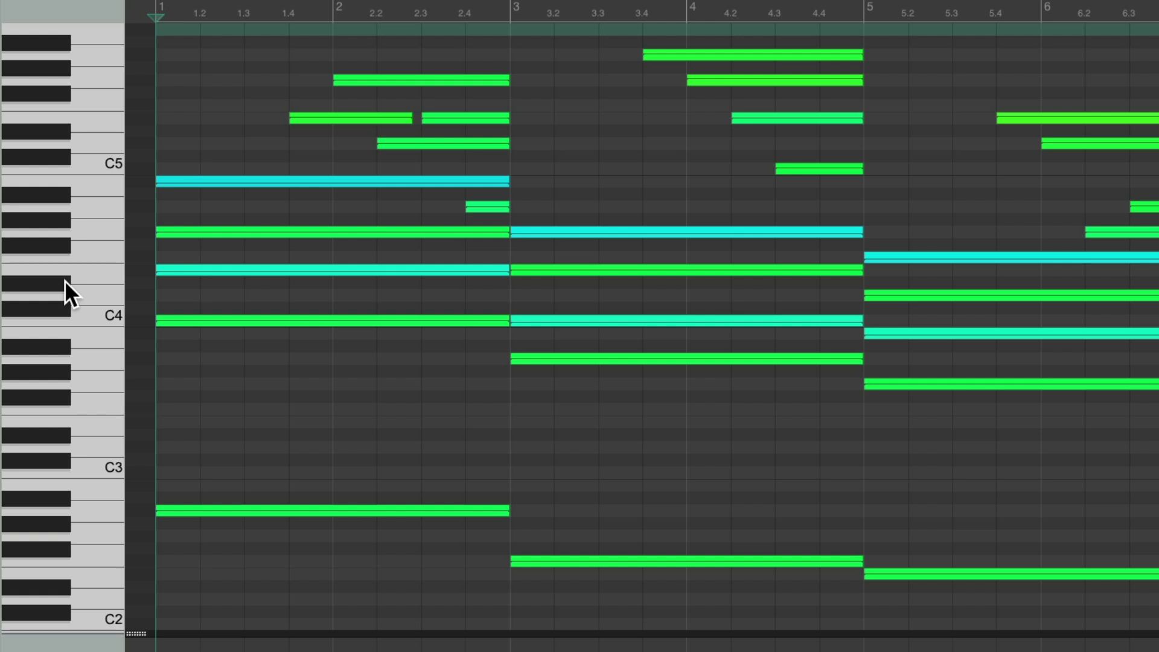
key(b)
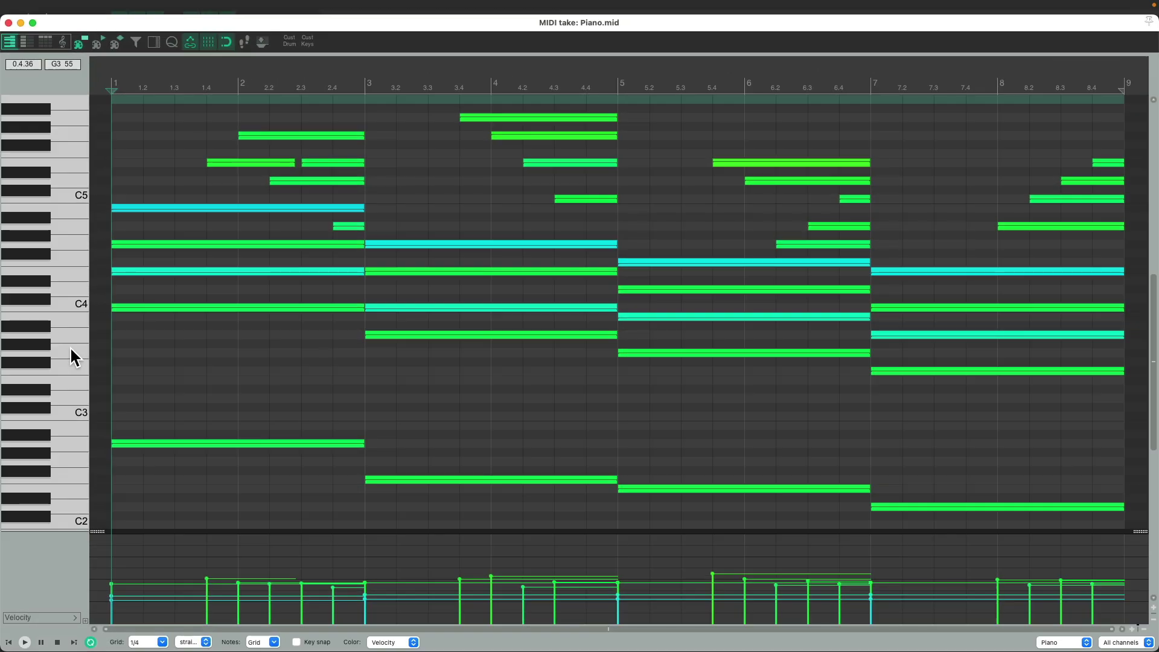
key(space)
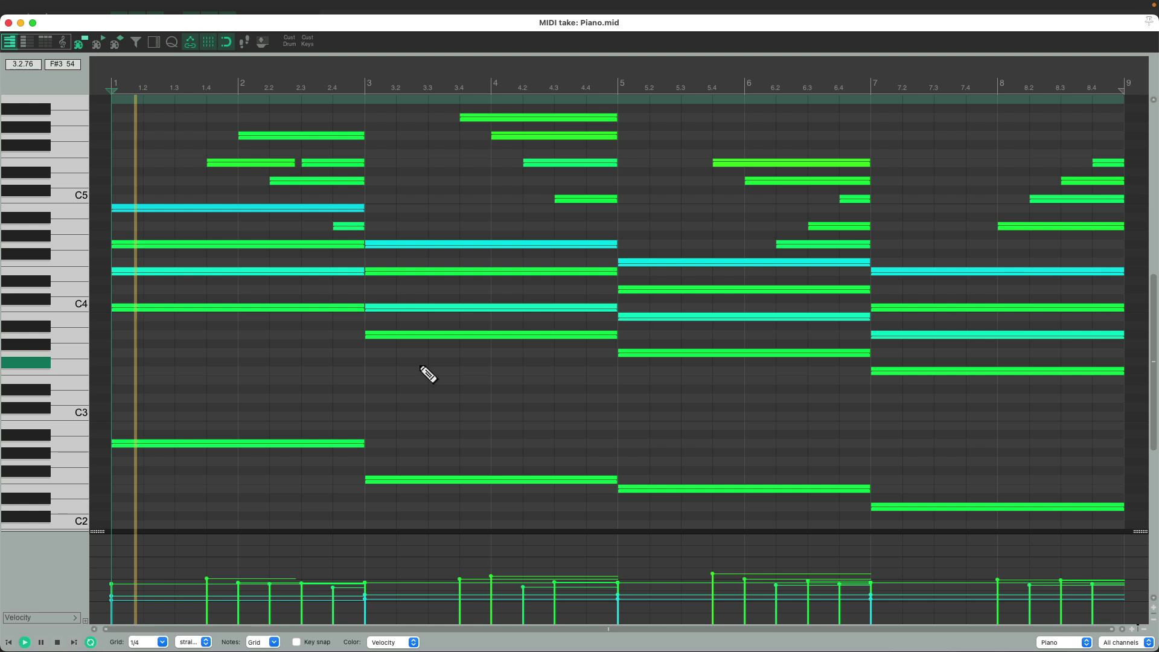
key(space)
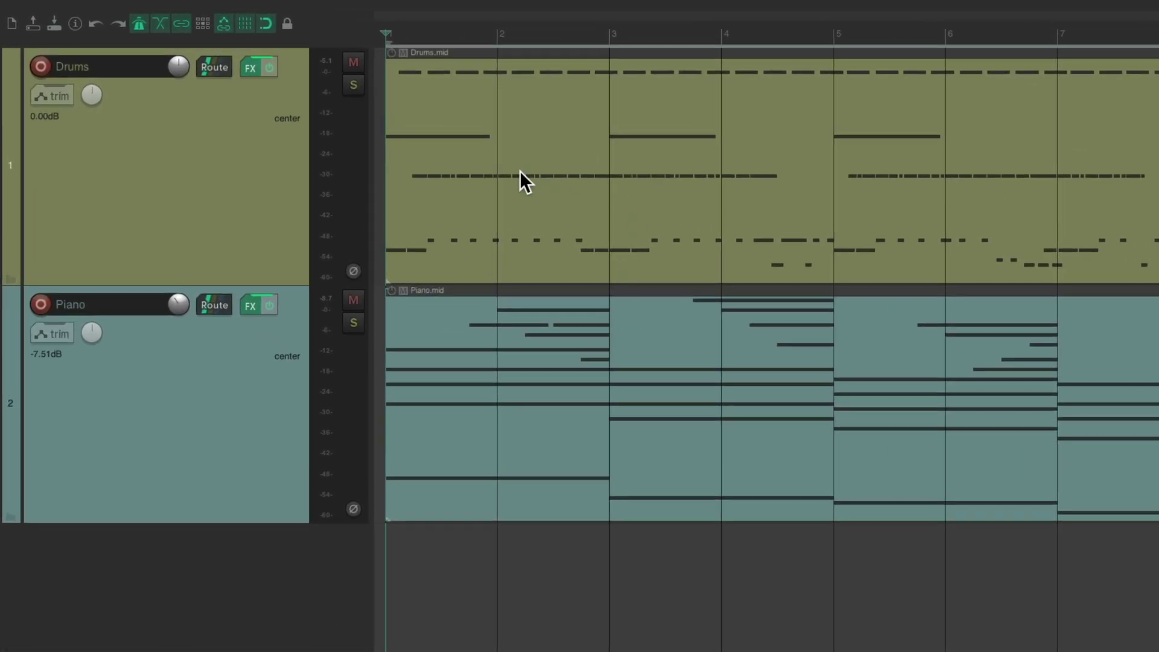
double_click(532, 141)
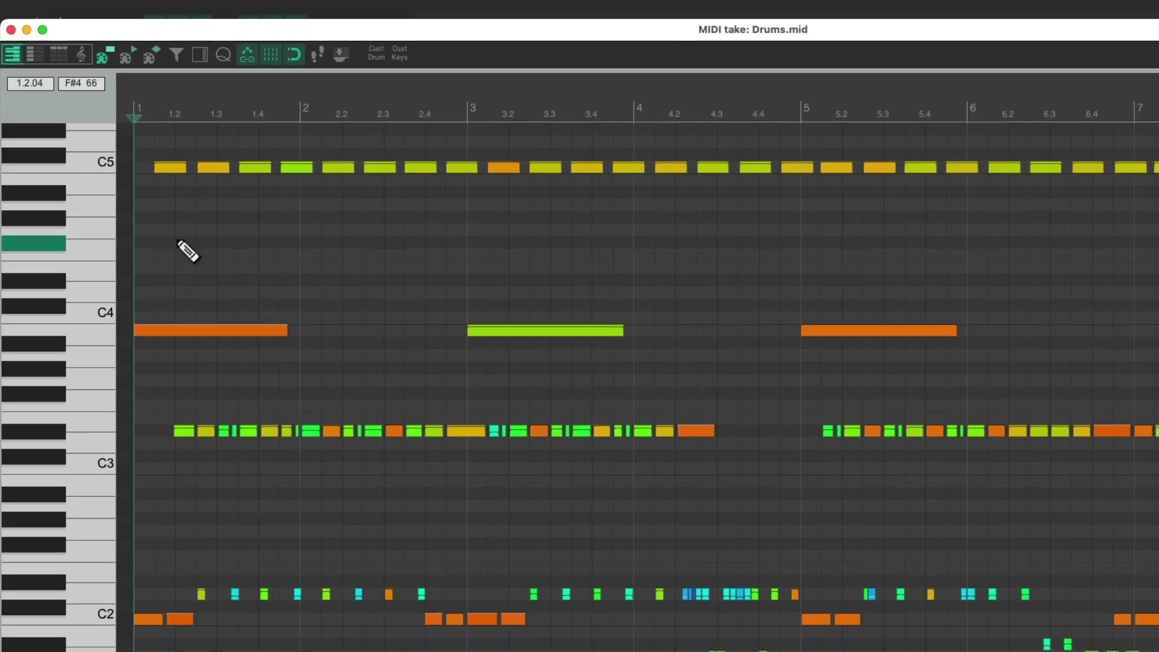
- Set the MIDI editor's View mode to 'named notes' so drum rows show note numbers
right_click(99, 116)
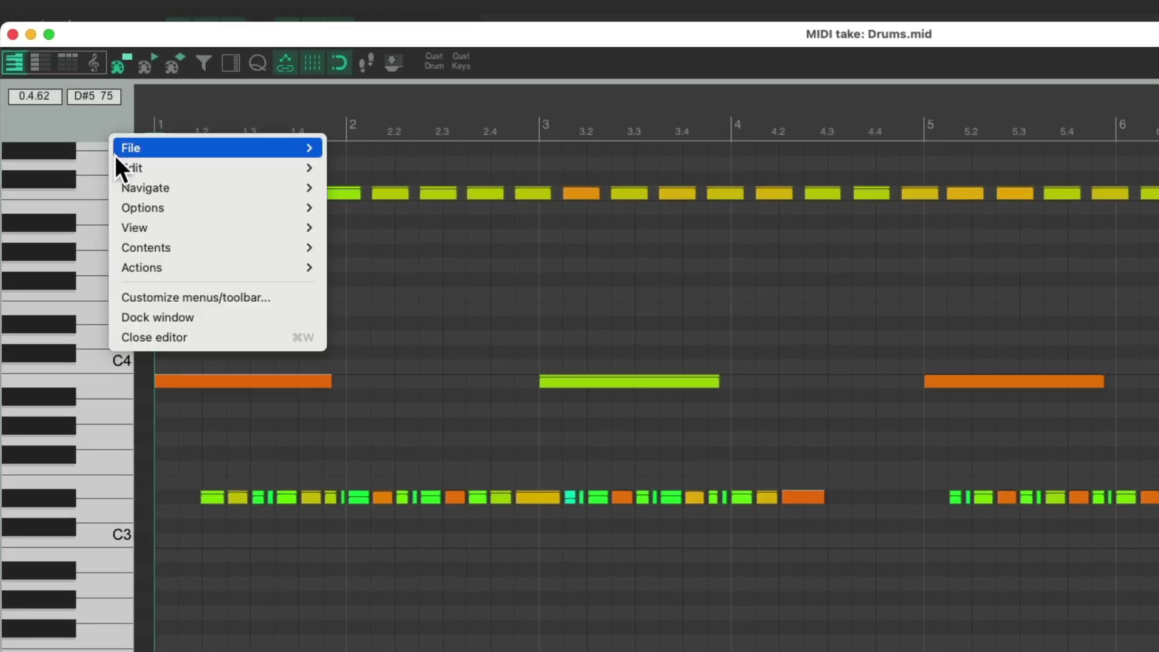
mouse_move(118, 227)
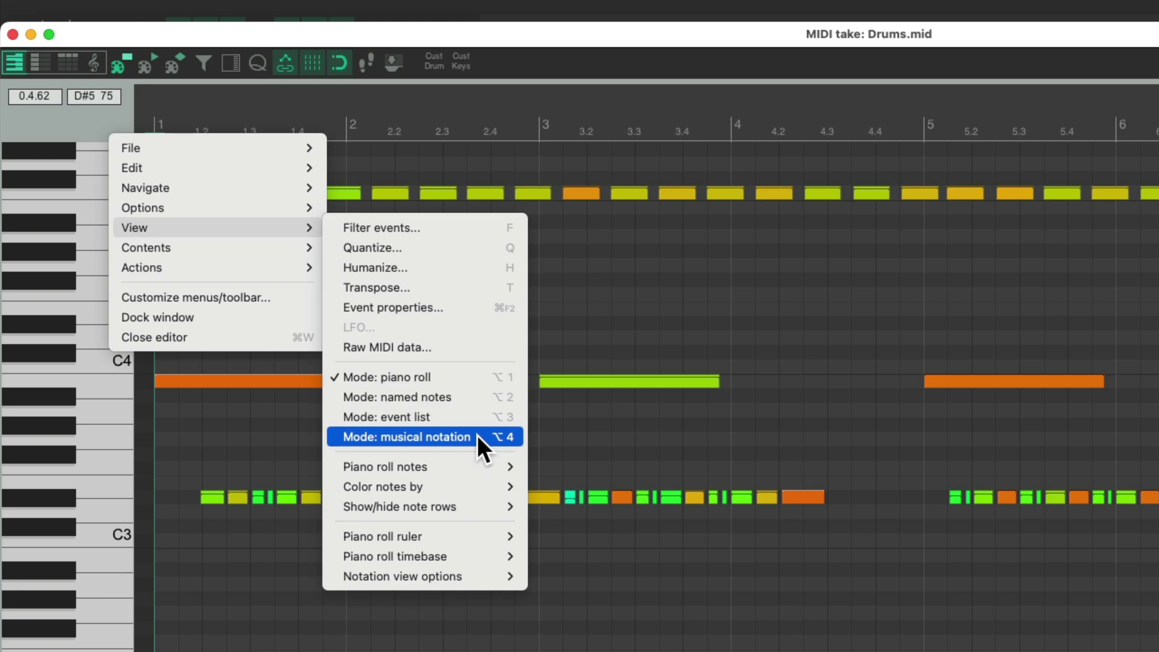
click(472, 397)
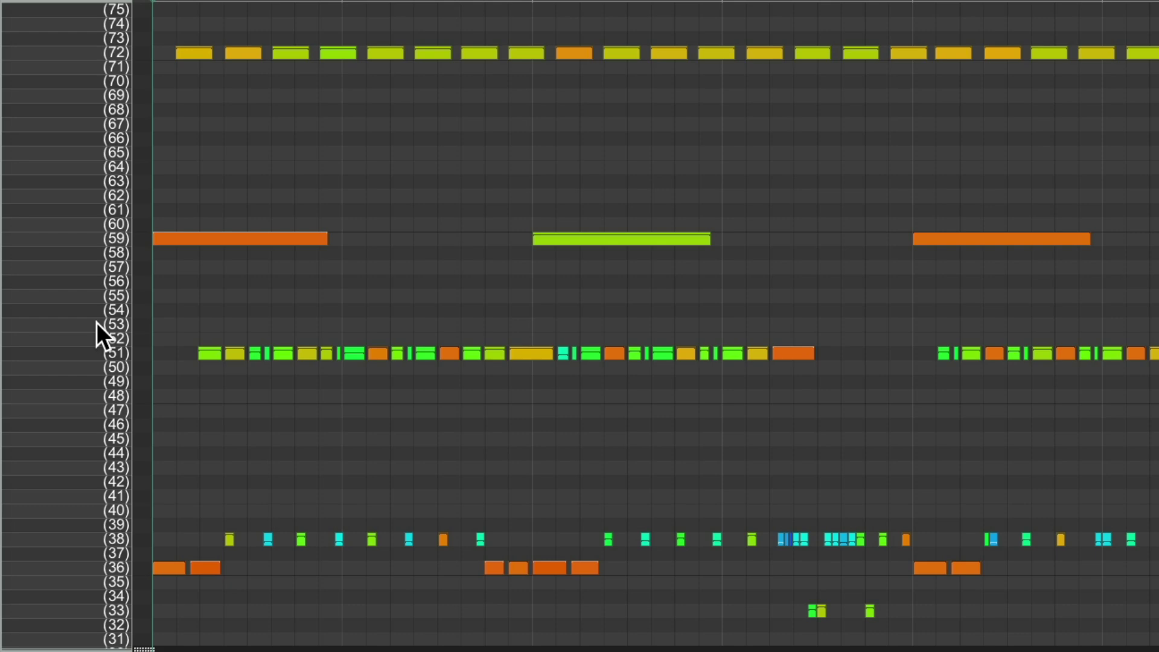
- Name note rows 36 Kick, 38 Snare 1, 33 Snare 2 and 34 Snare 3
right_click(93, 419)
right_click(93, 419)
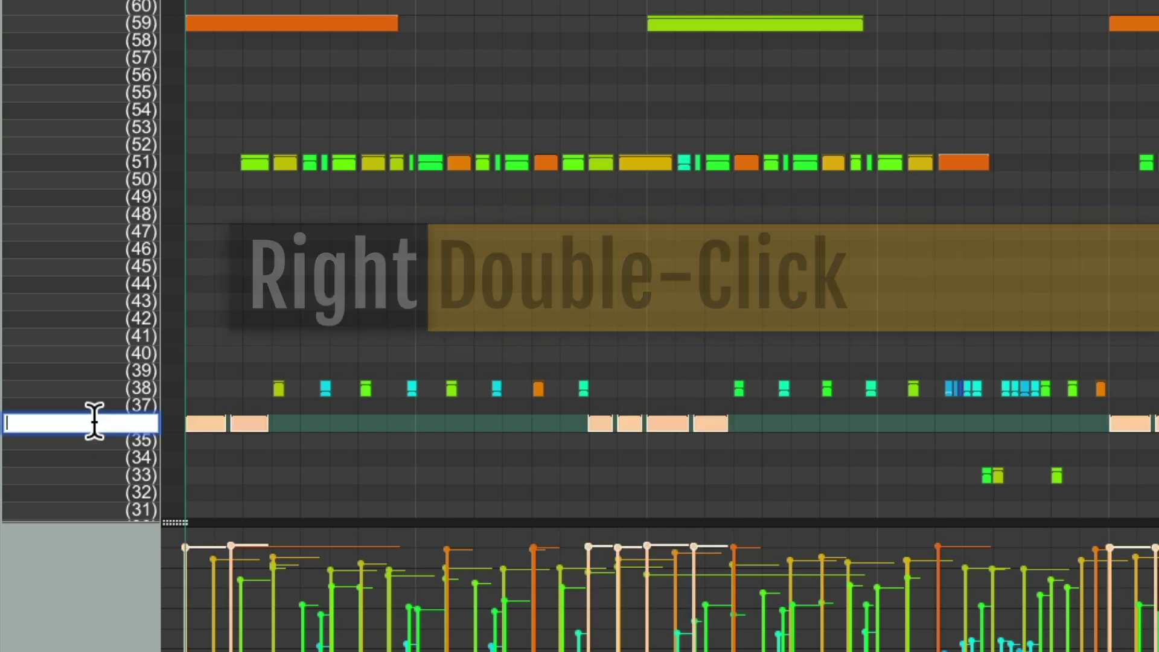
text(Kick)
key(Return)
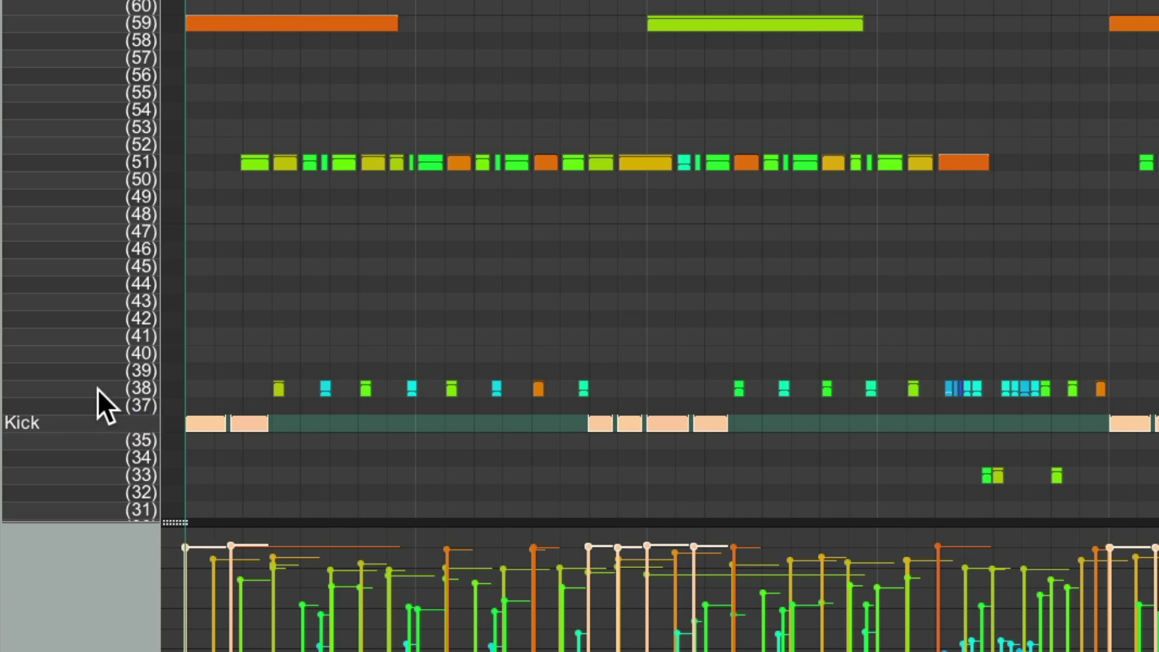
right_click(97, 393)
right_click(96, 393)
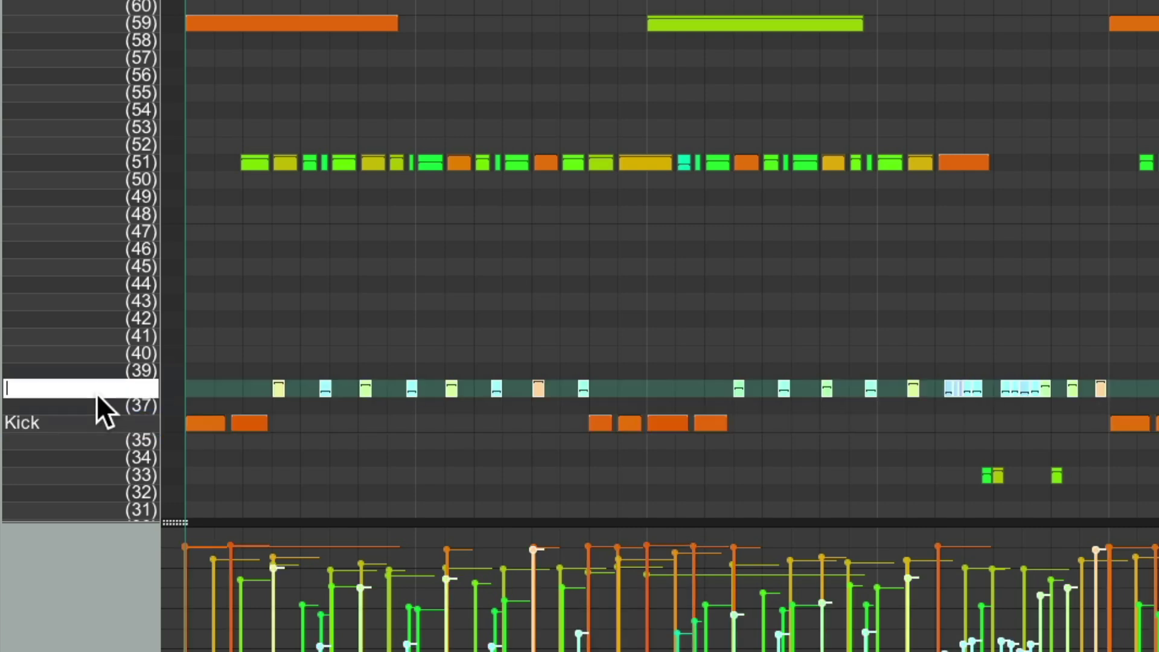
text(Snare 1)
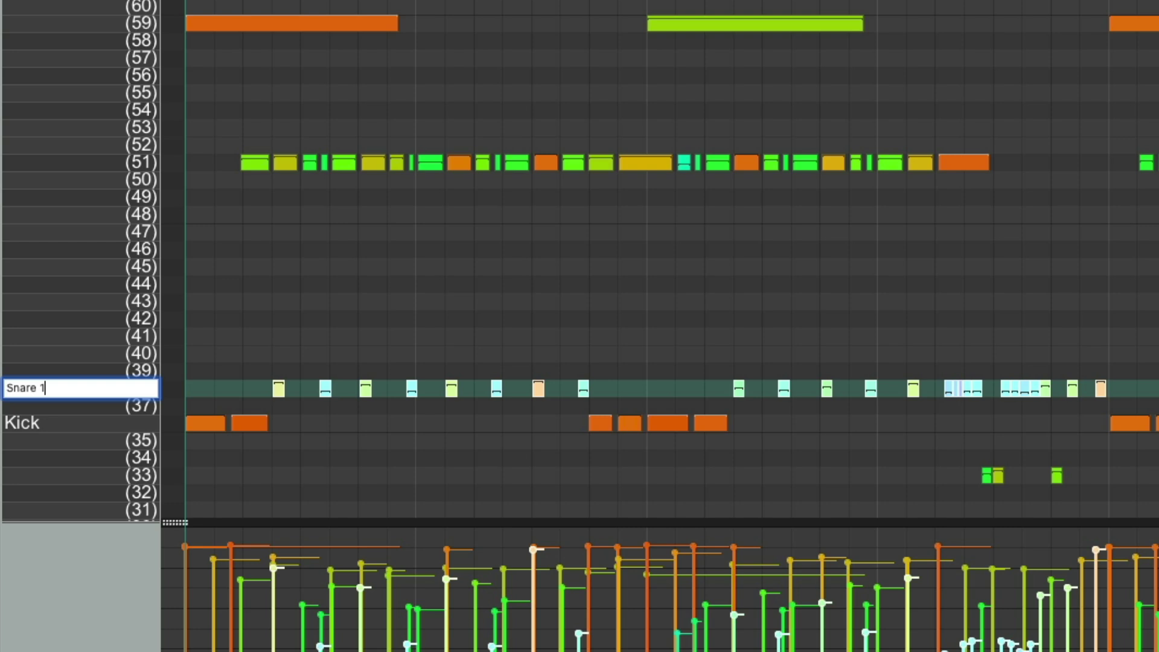
key(Return)
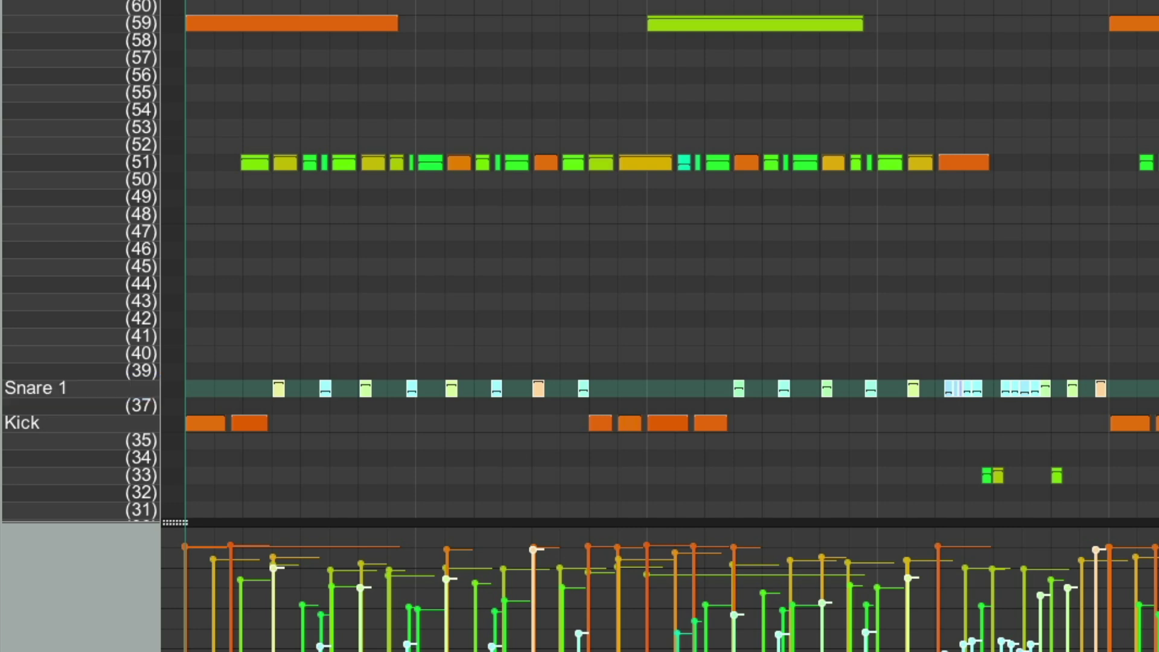
right_click(98, 475)
right_click(97, 475)
text(Snare 2)
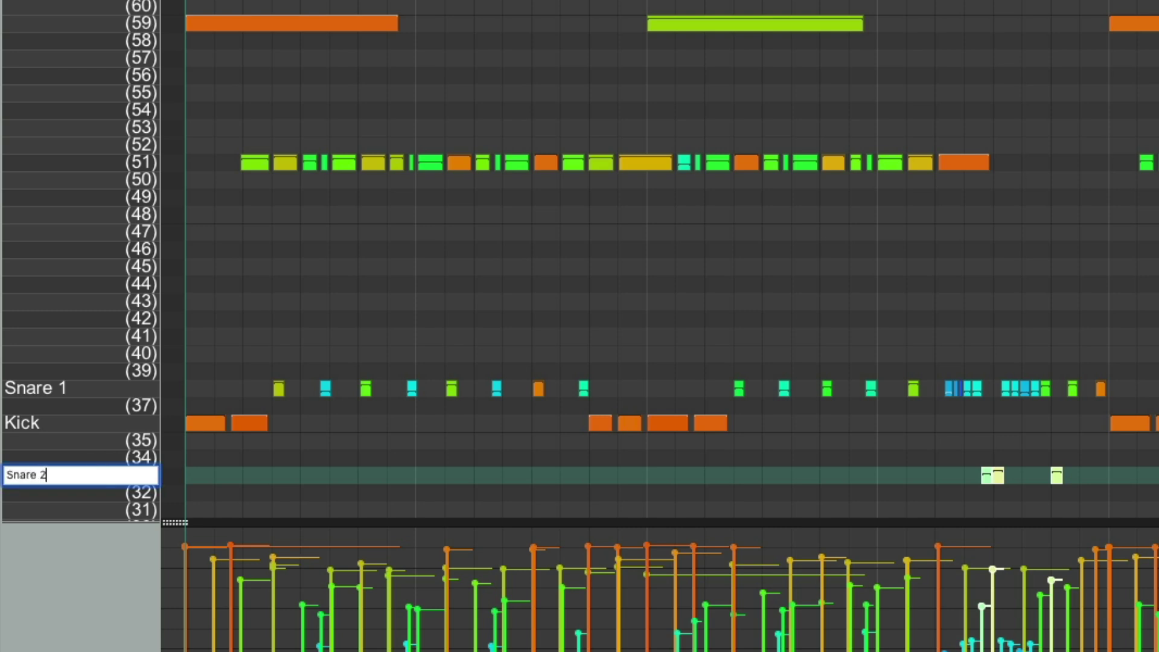
key(Return)
right_click(80, 461)
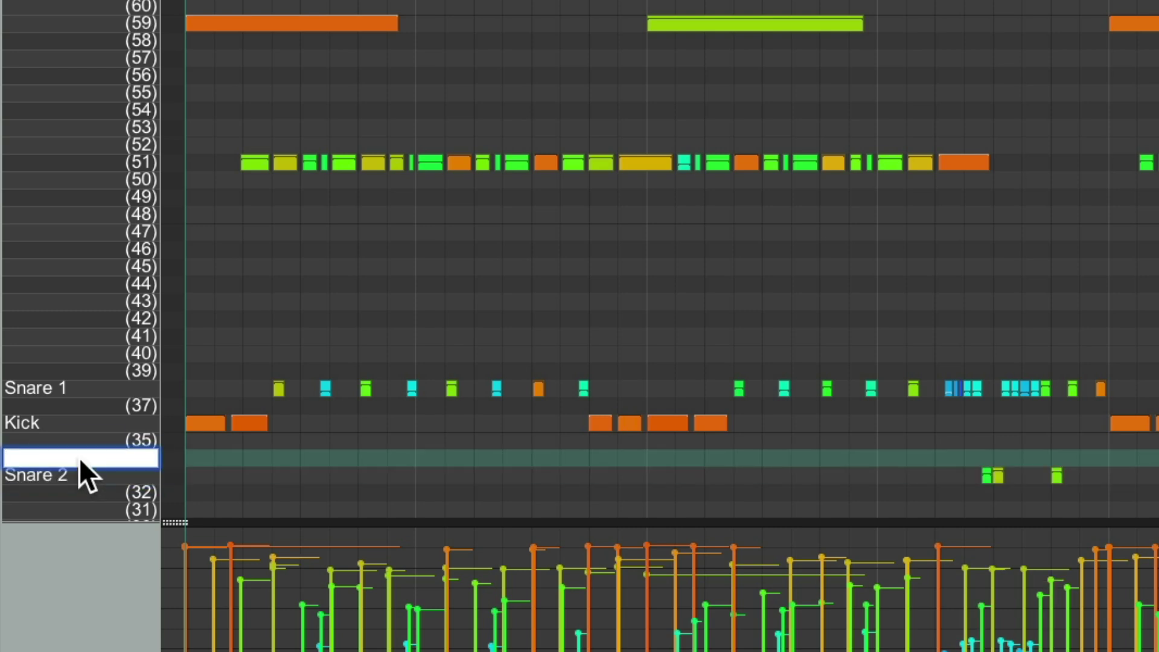
text(Snare 3)
key(Return)
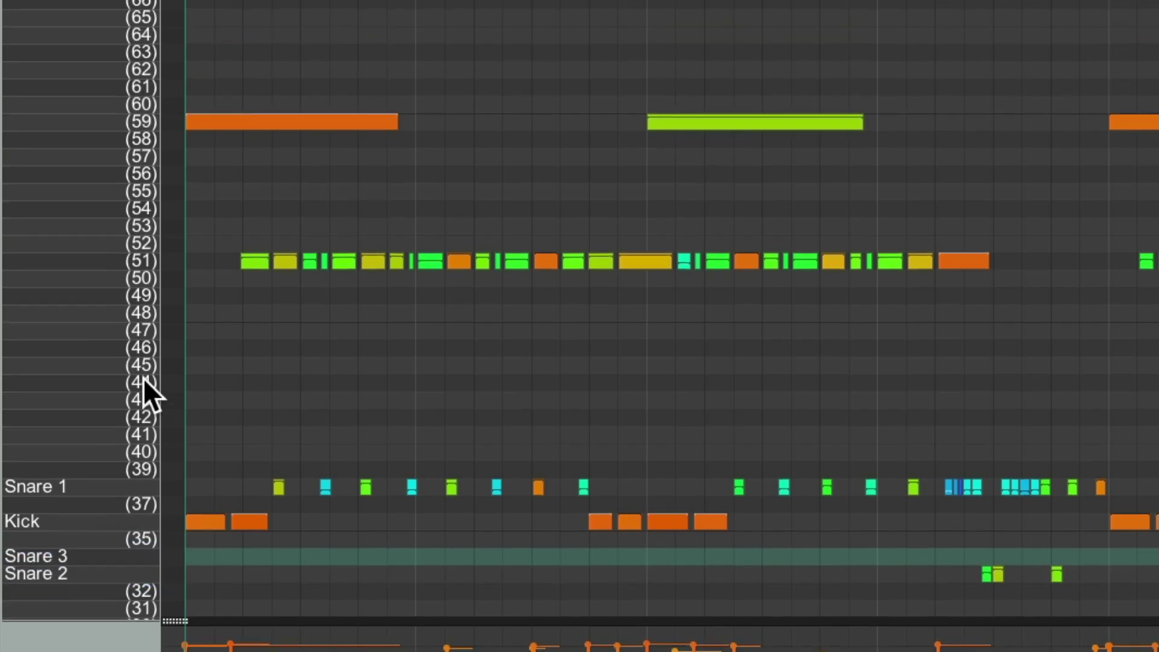
- Name note rows 51 Ride, 59 Crash and 72 Hi Hat
right_click(94, 374)
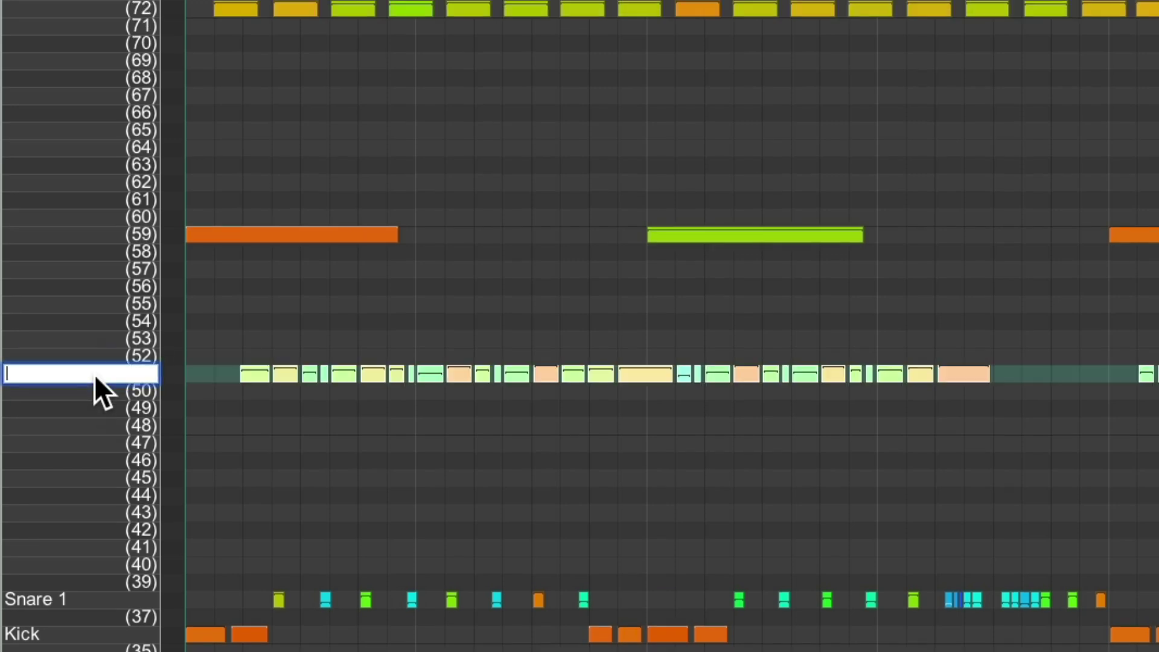
text(Ride)
key(Return)
scroll(153, 292, up, 2)
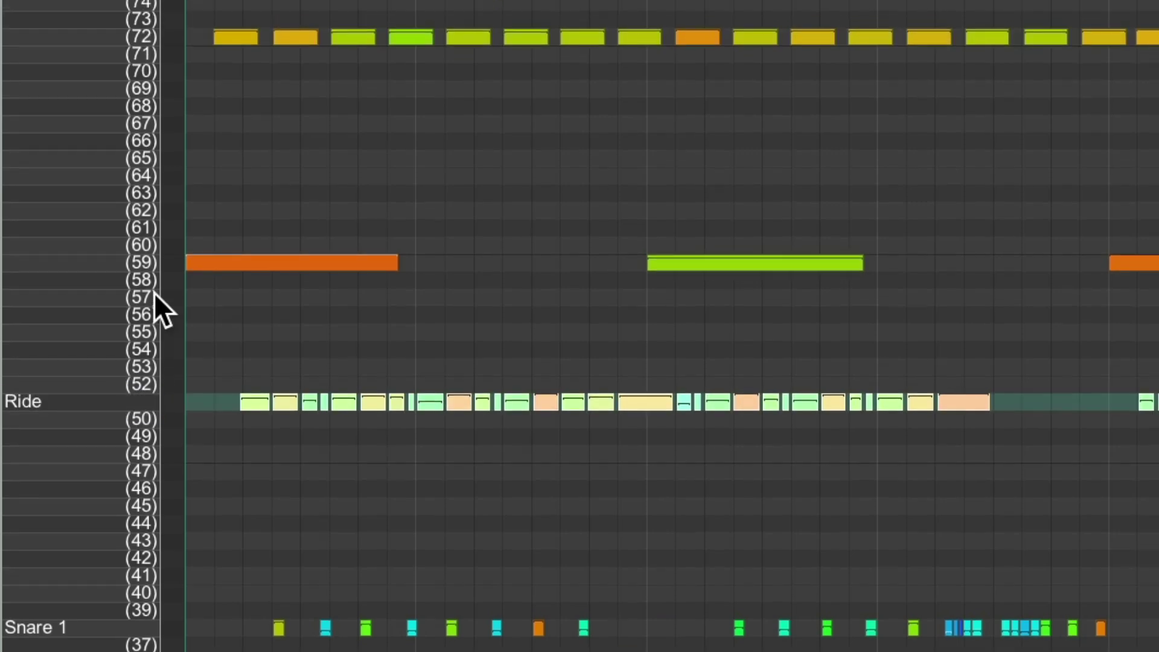
right_click(72, 276)
text(Crash)
key(Return)
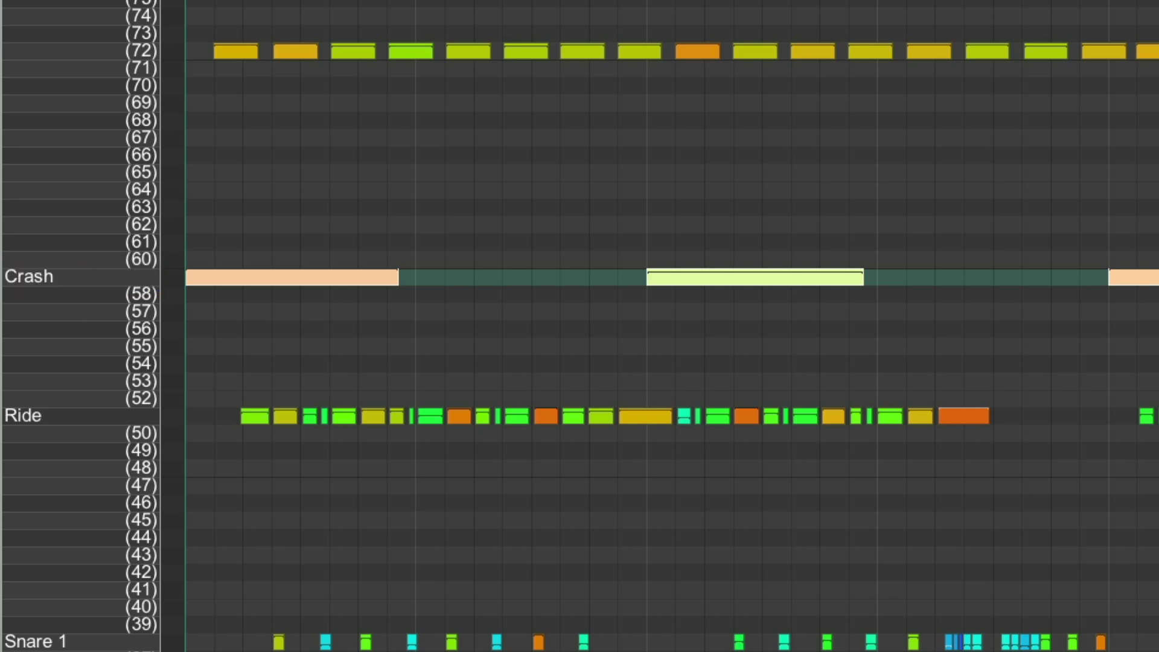
right_click(62, 50)
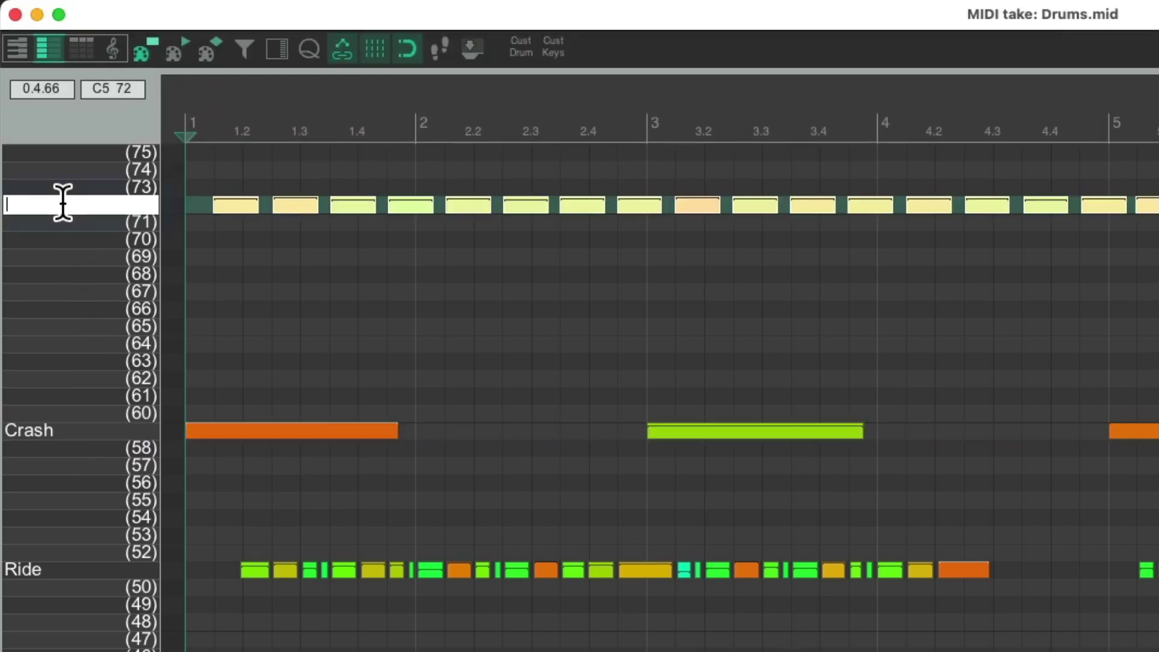
text(HI Hat)
key(Return)
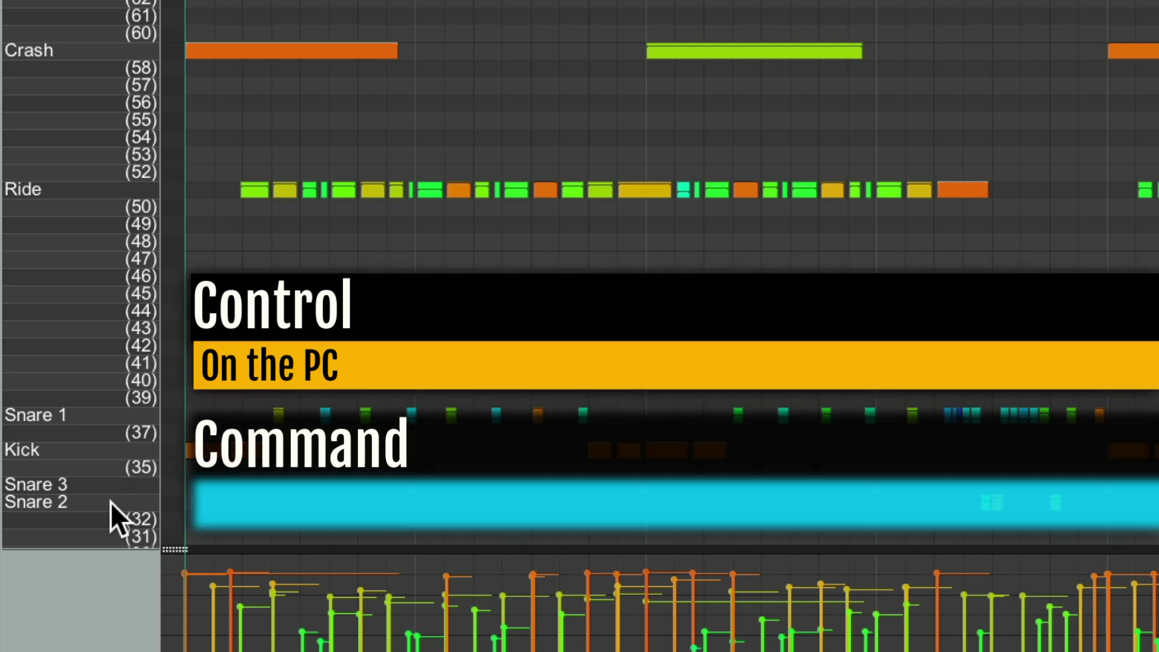
- Drag the snare rows above Snare 1, then bring Hi Hat, Ride and Crash down above them
drag(100, 505, 103, 408)
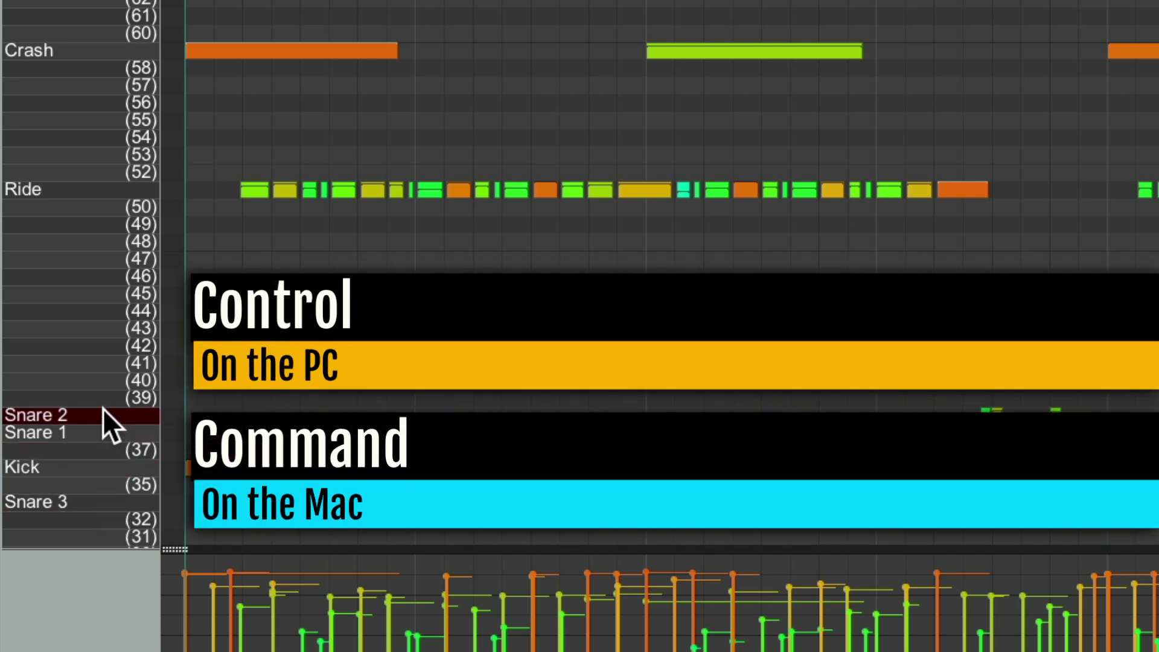
drag(84, 502, 96, 406)
drag(82, 54, 99, 418)
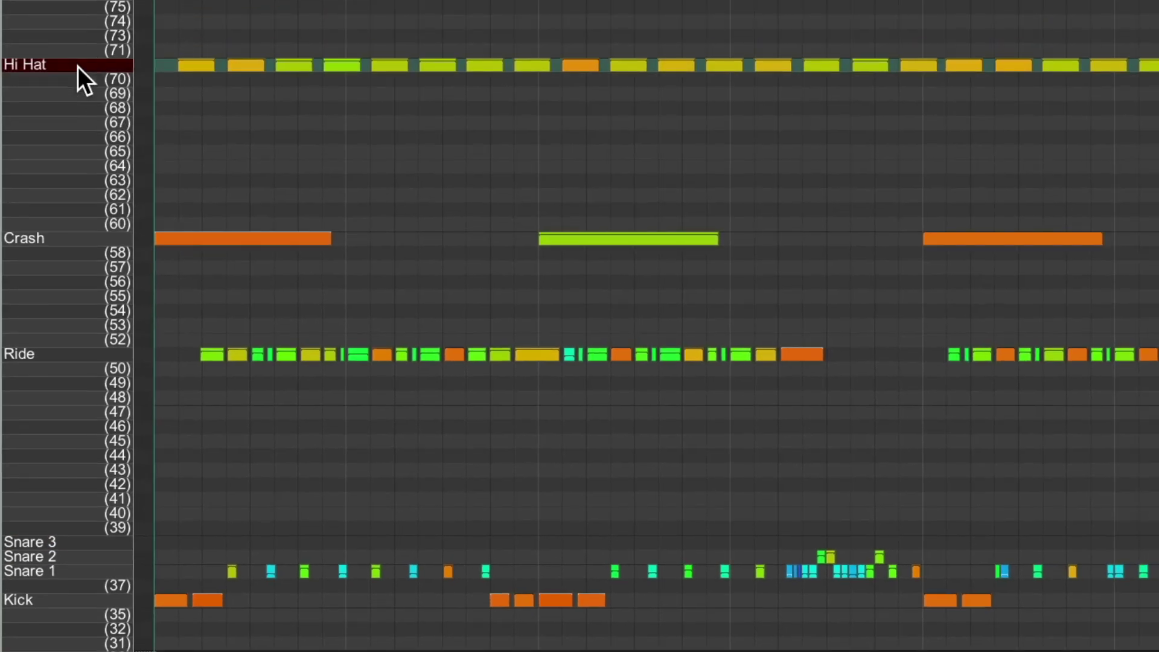
drag(83, 214, 92, 390)
drag(82, 77, 87, 353)
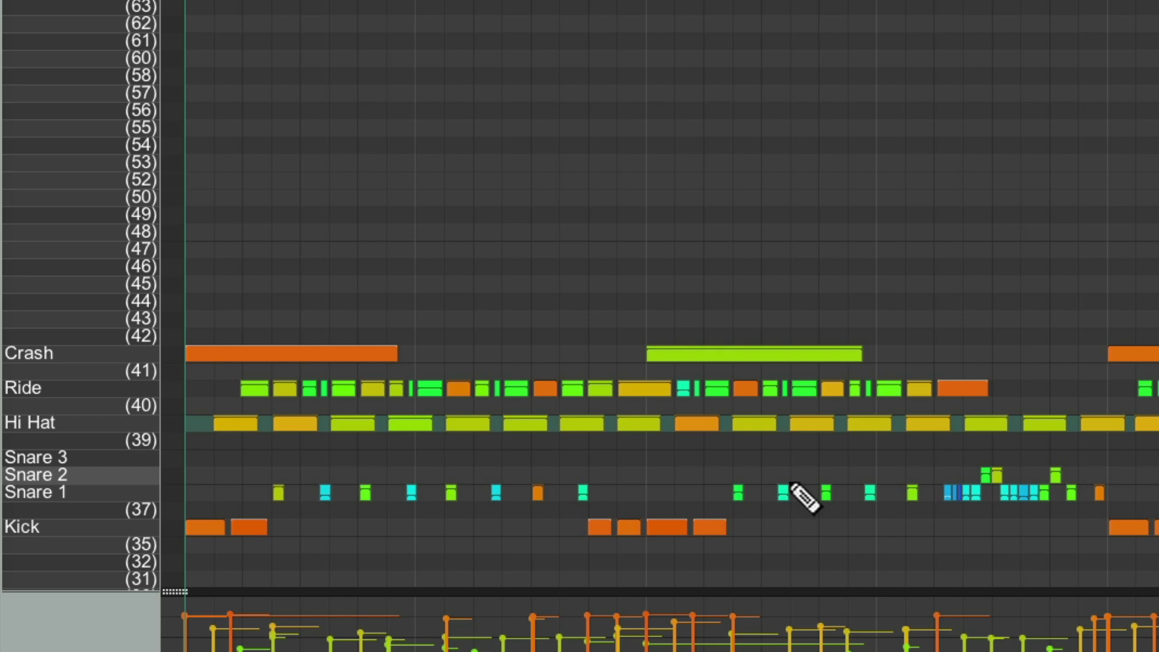
scroll(558, 420, up, 5)
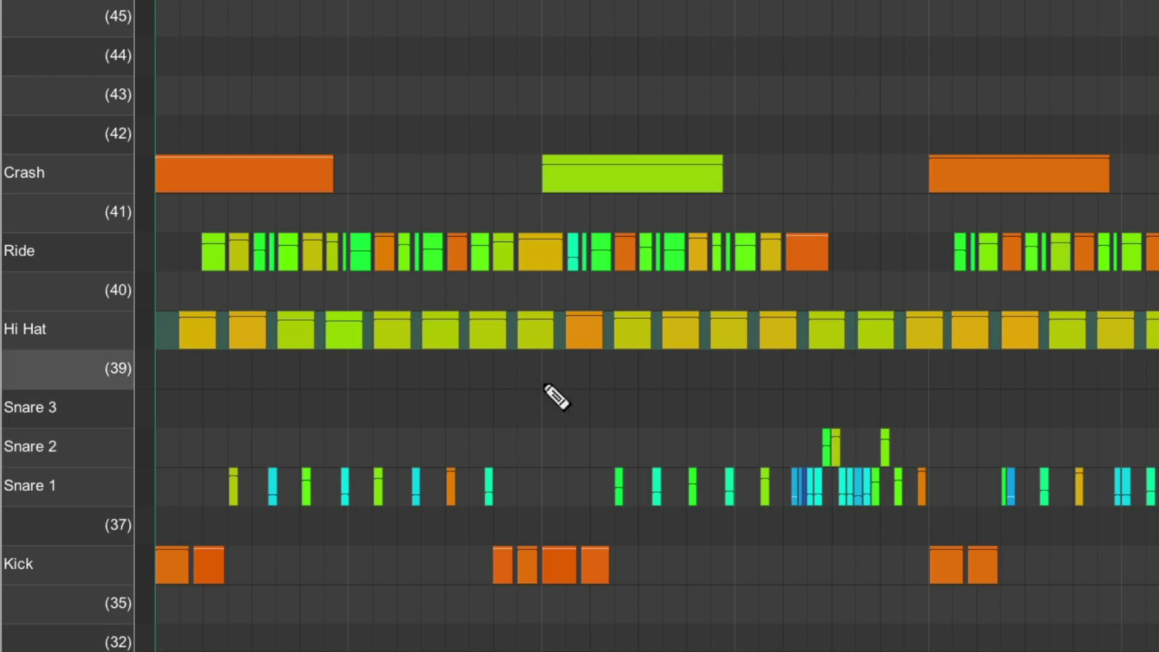
key(space)
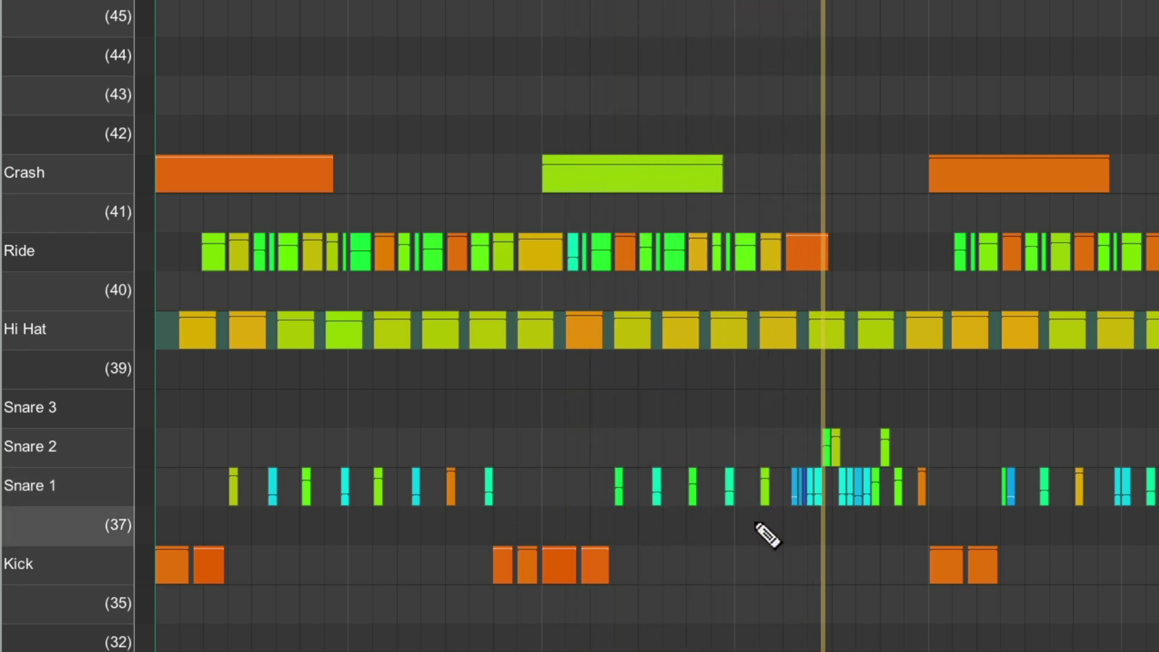
key(space)
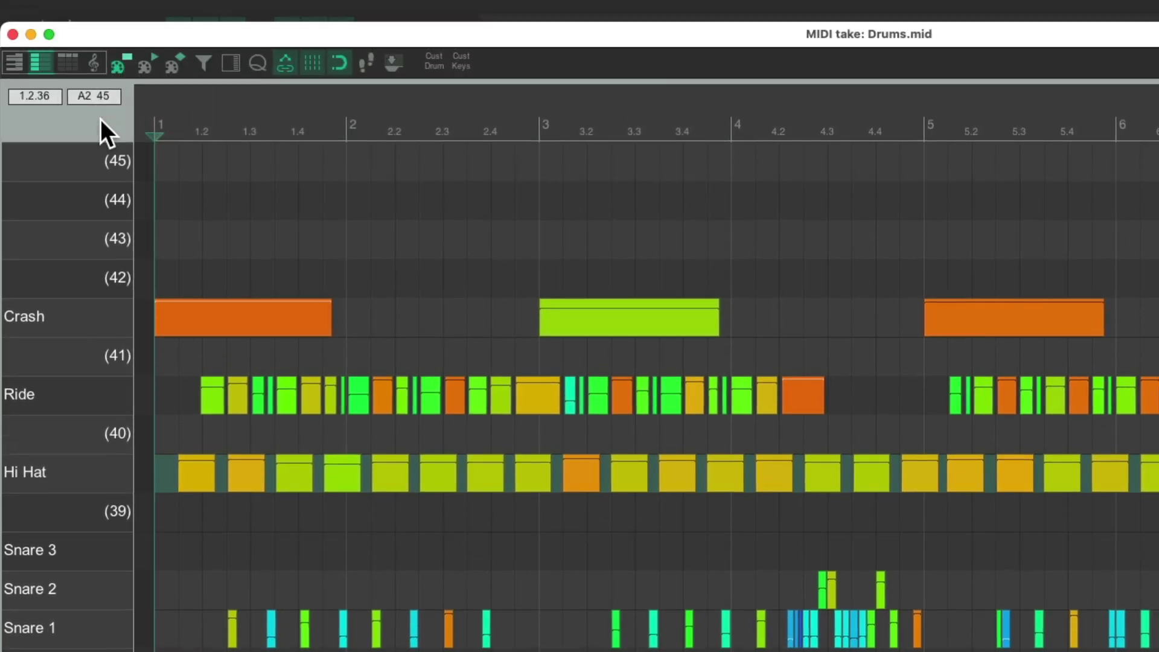
right_click(101, 119)
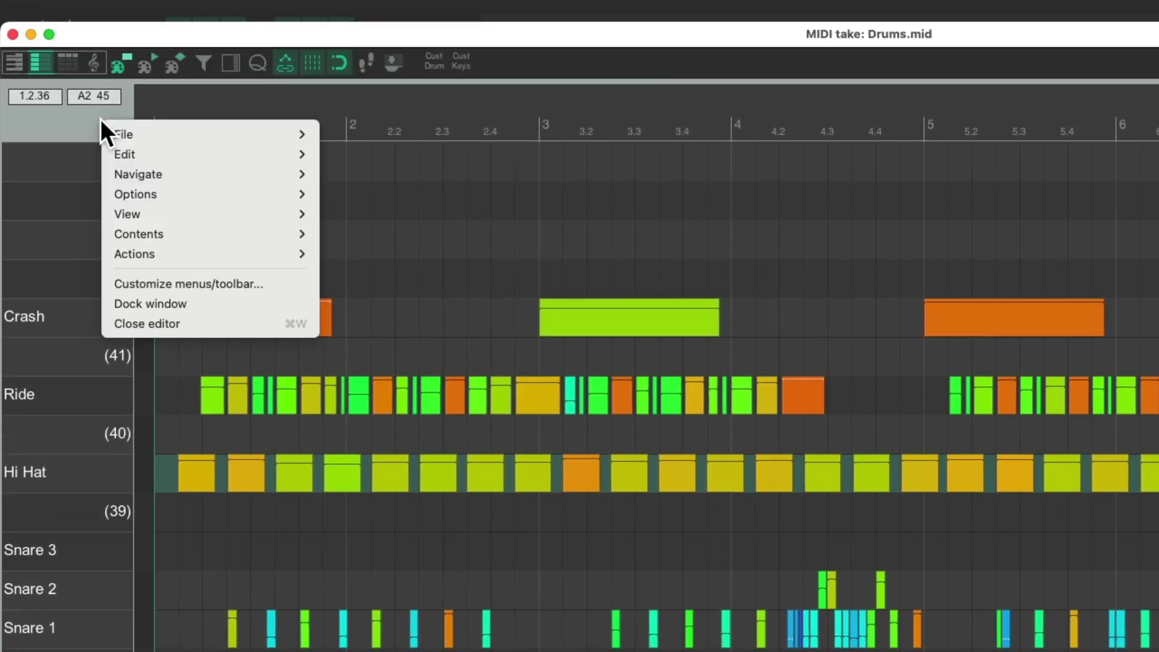
mouse_move(114, 212)
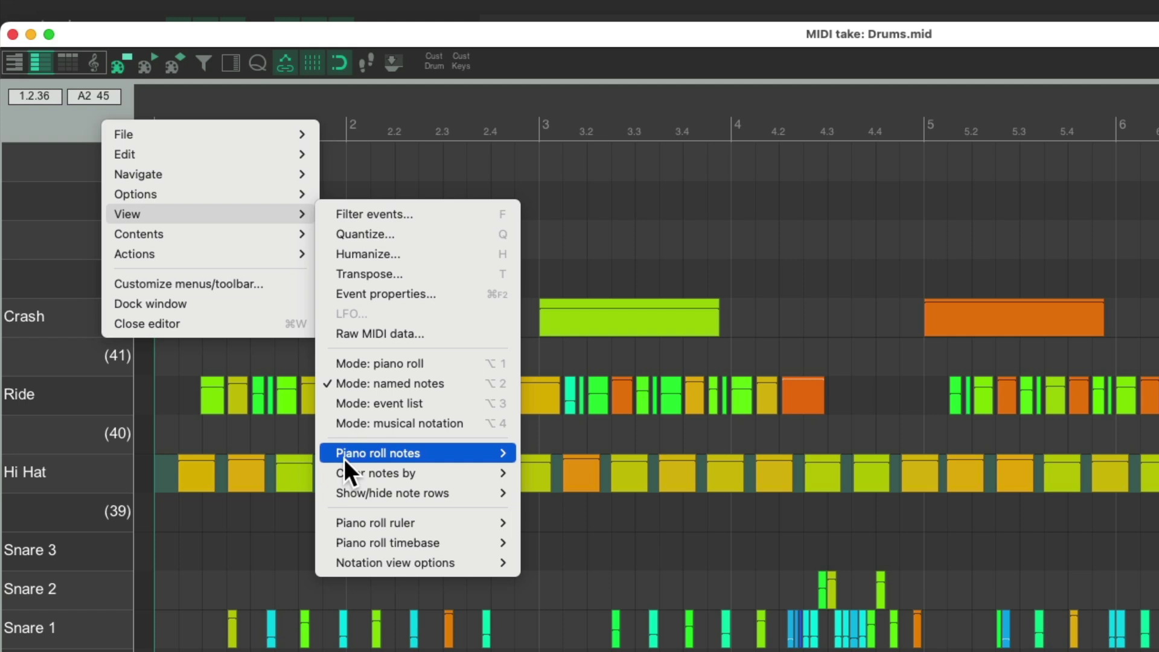
mouse_move(328, 495)
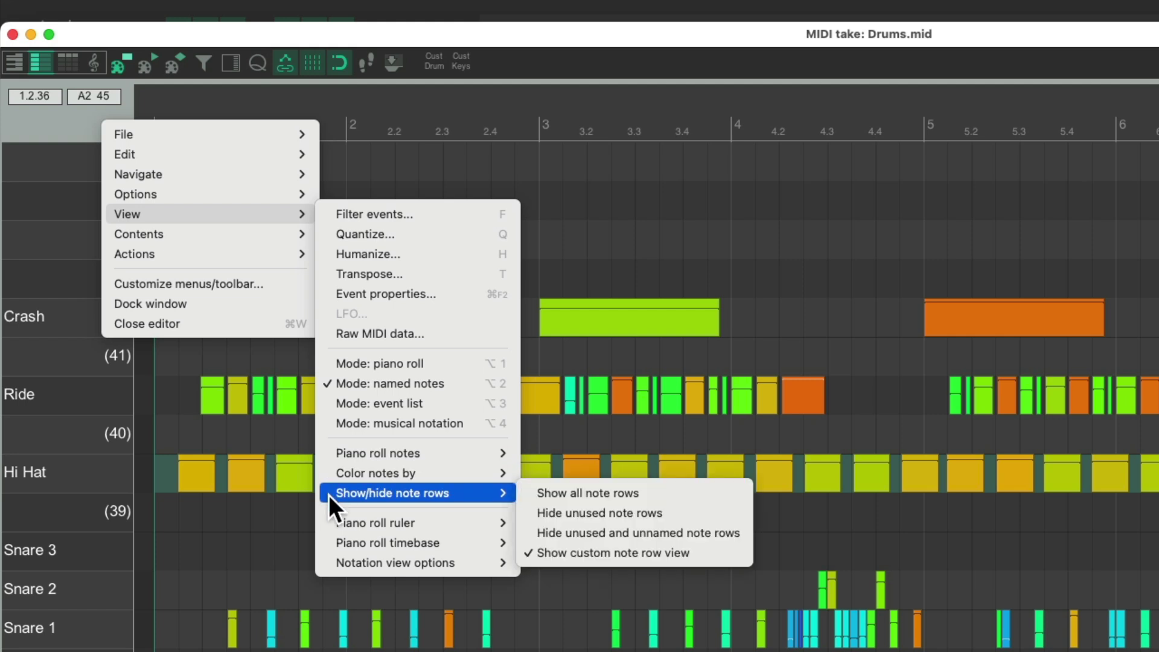
click(733, 532)
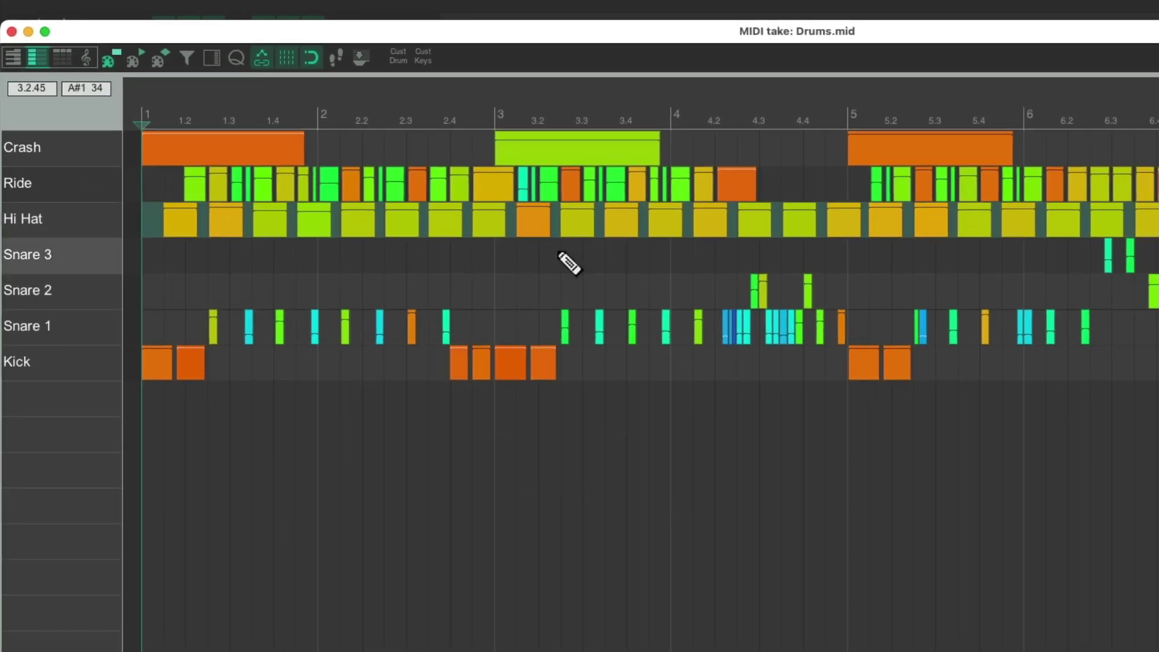
scroll(570, 158, up, 5)
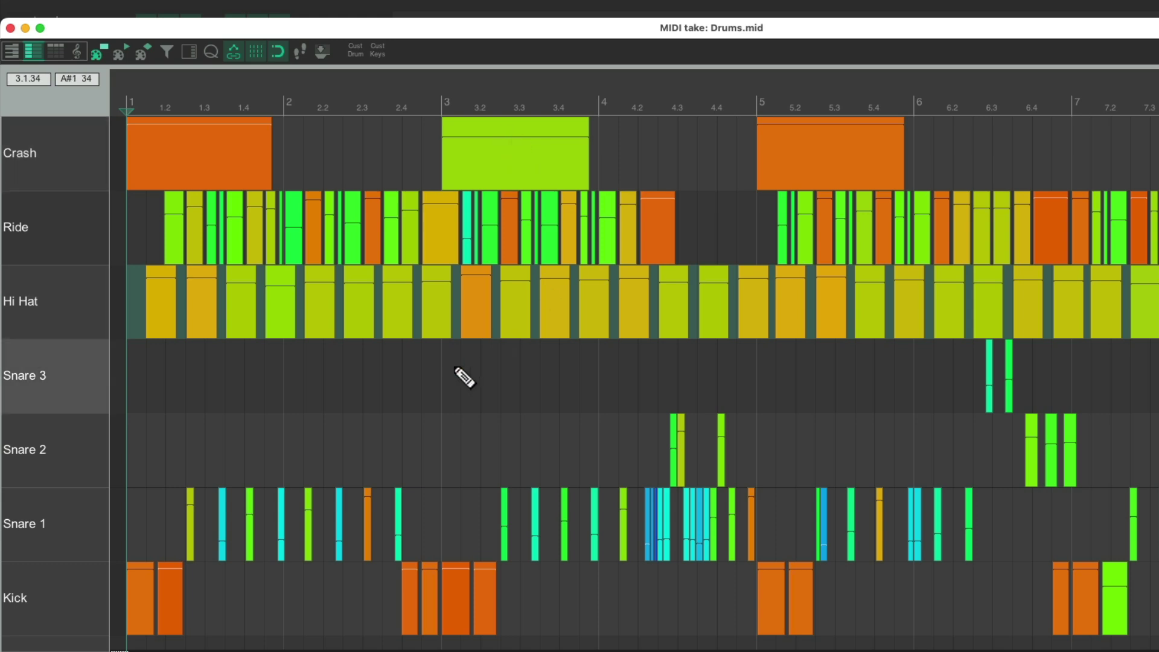
click(64, 597)
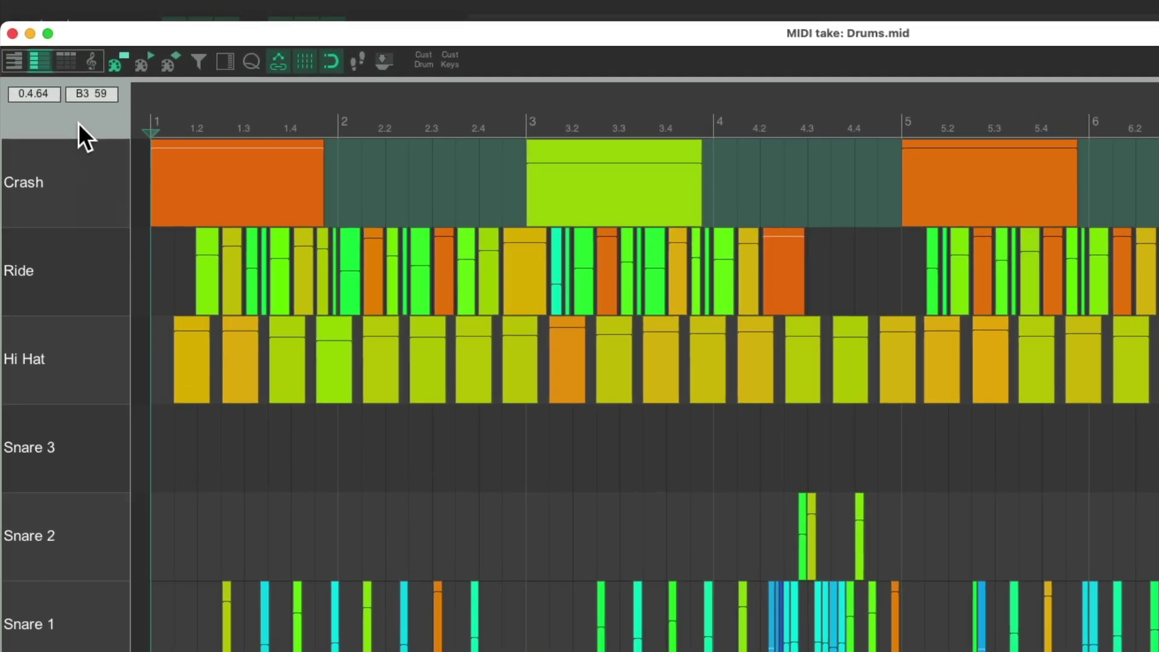
- Save the current note/CC names to a file named 'Drum Notes'
right_click(80, 126)
mouse_move(85, 140)
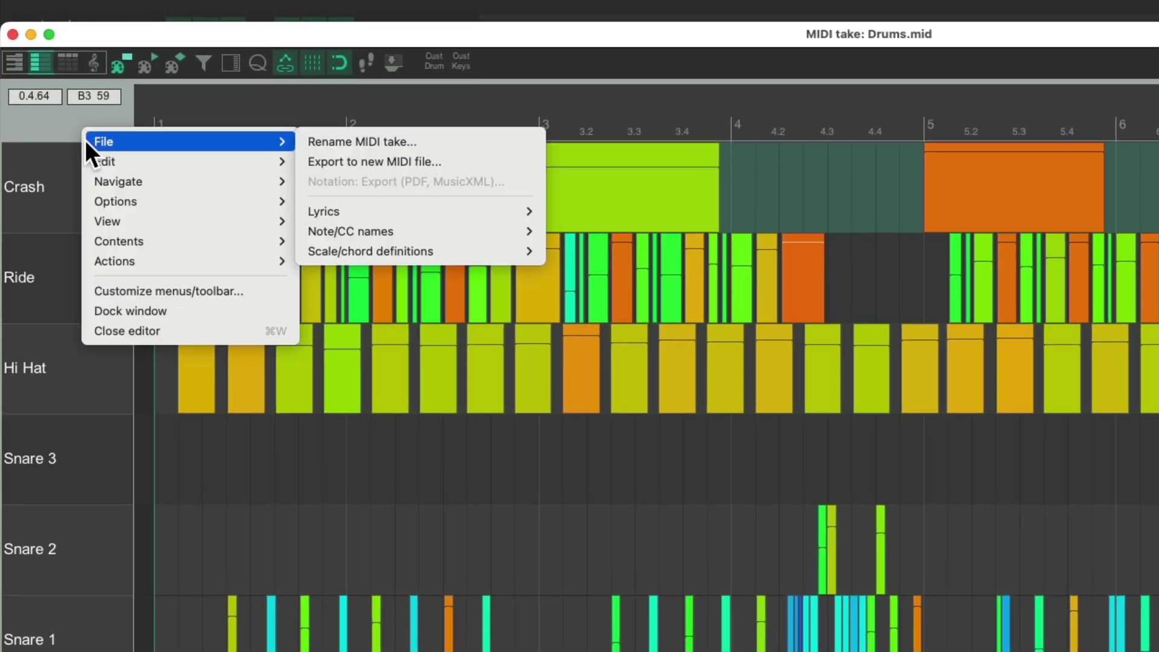
mouse_move(372, 236)
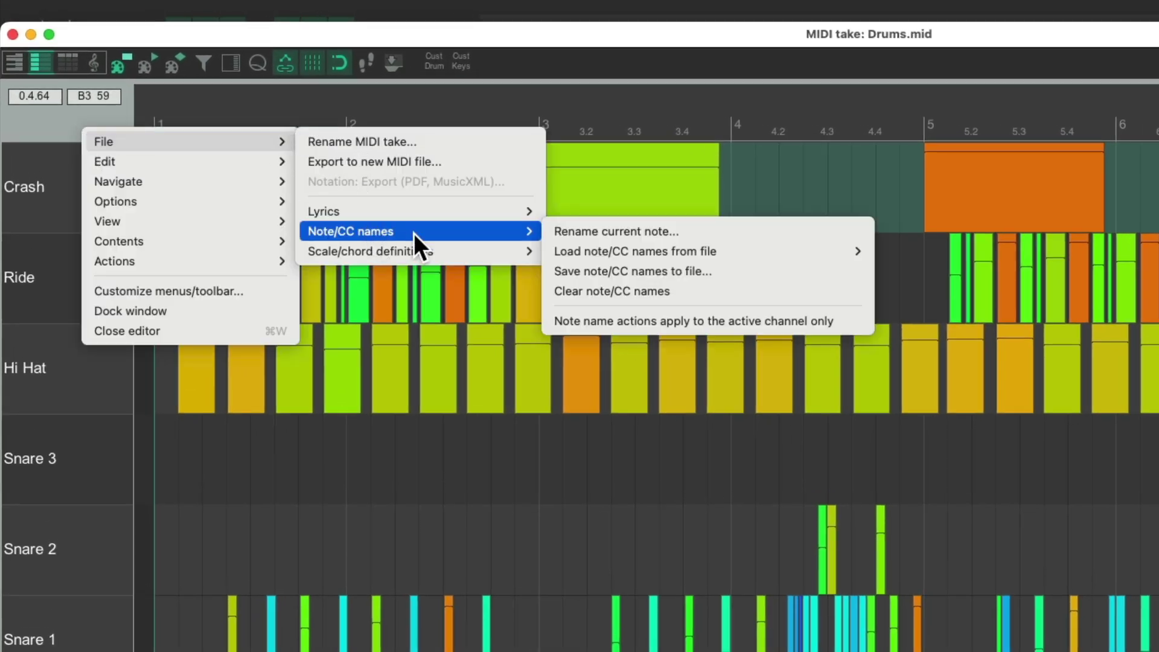
click(735, 272)
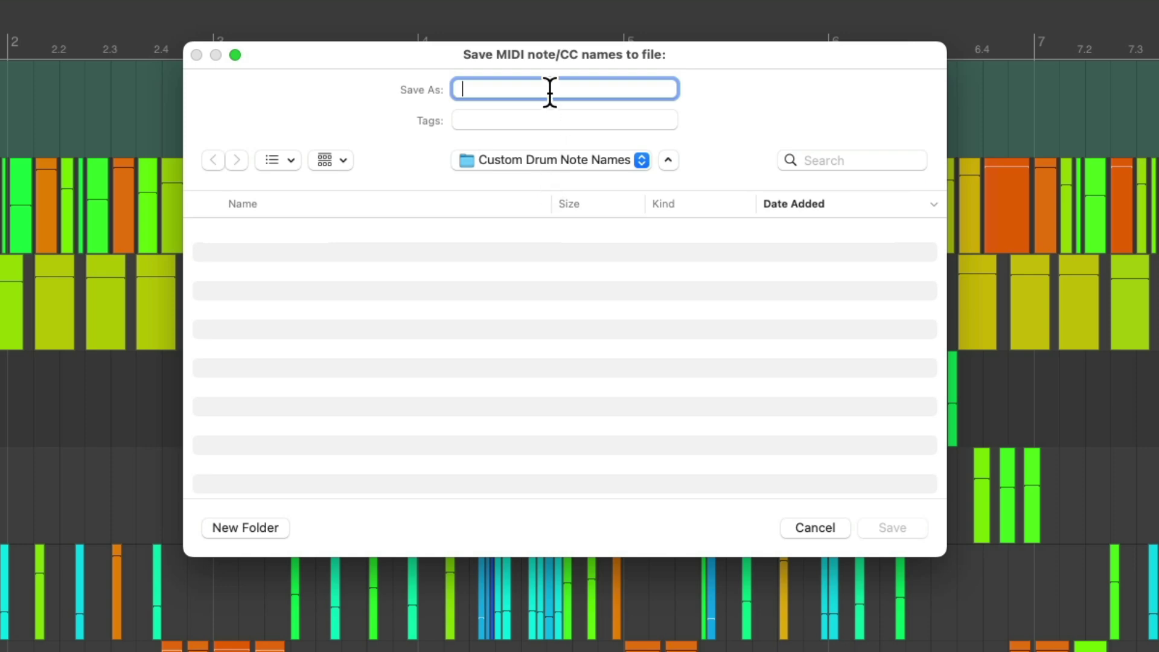
text(Drum Notes)
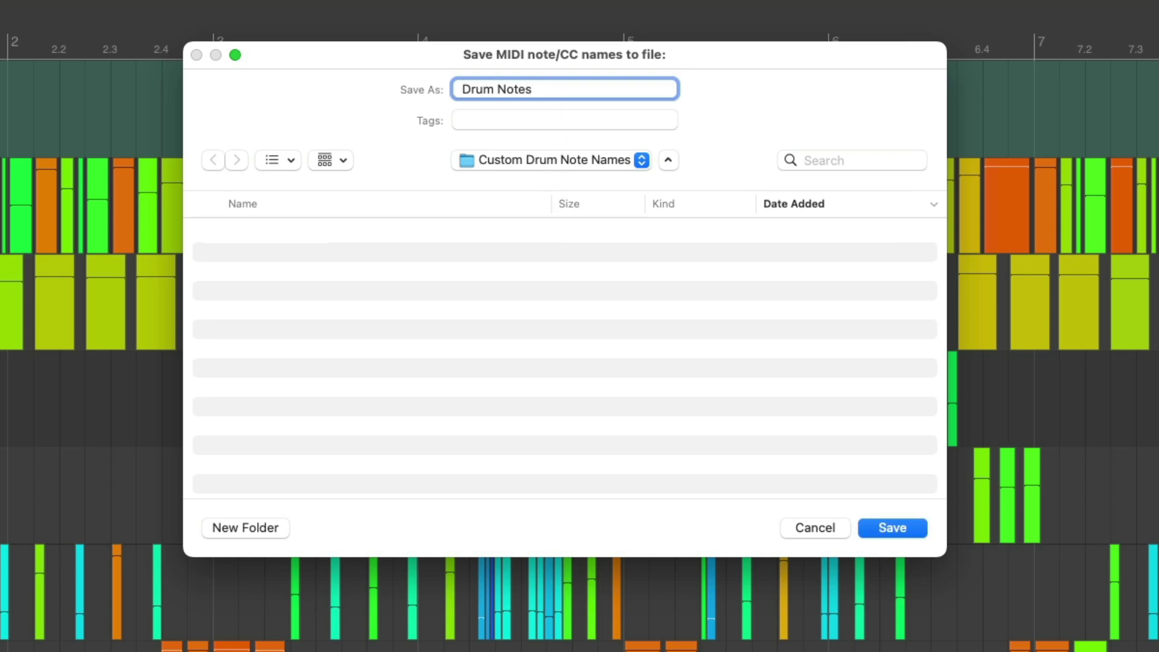
key(Return)
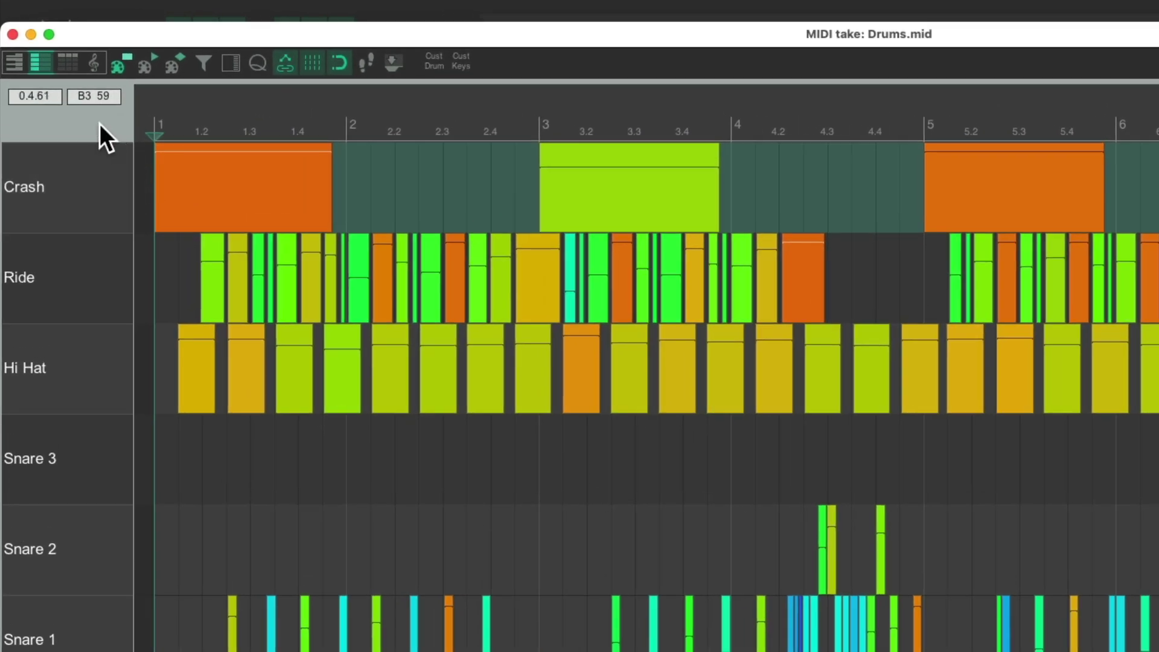
- Clear all note/CC names so the rows revert to note numbers
right_click(81, 102)
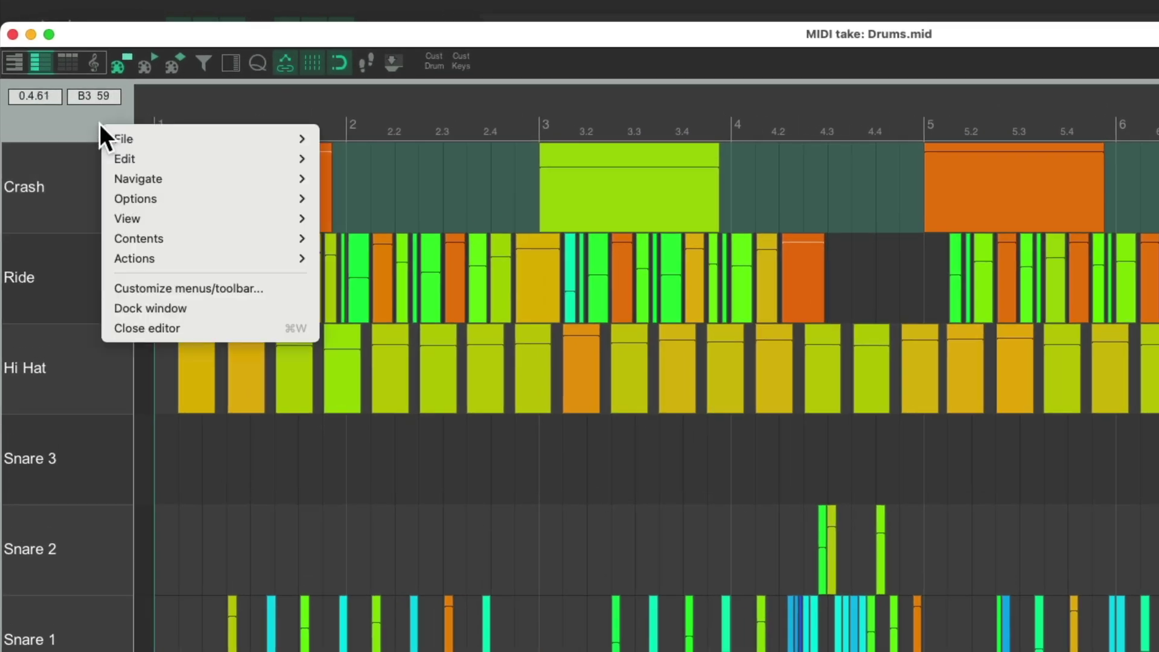
mouse_move(108, 134)
mouse_move(470, 226)
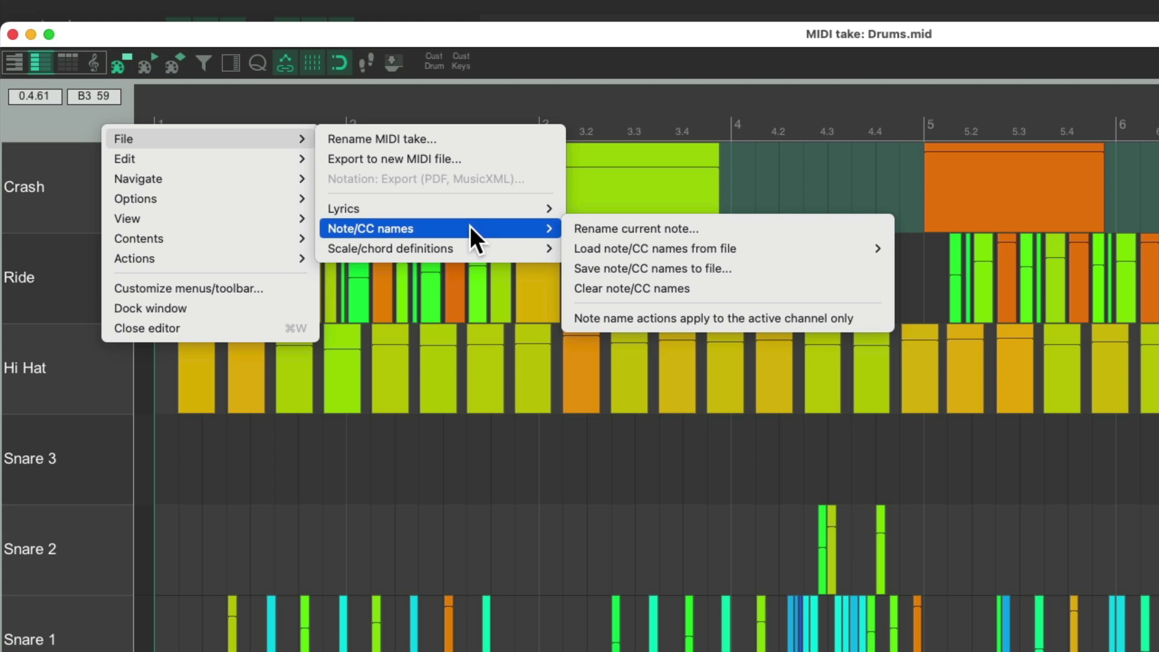
click(713, 294)
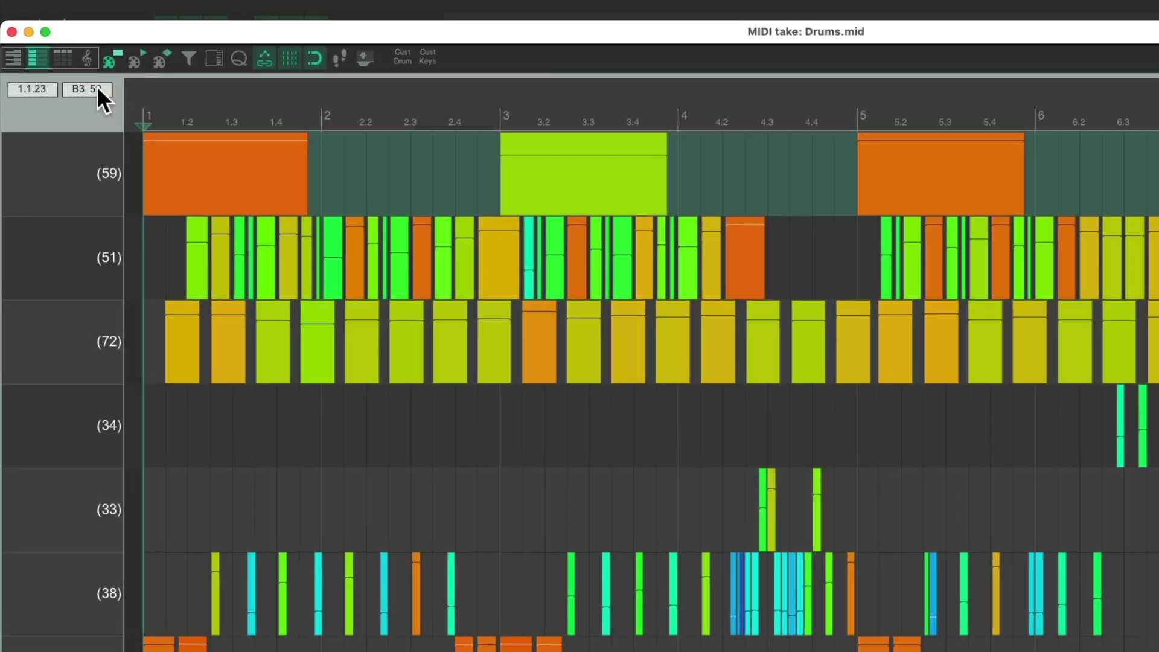
- Load the note names back from Custom Drum Note Names/Drum Notes
right_click(69, 112)
mouse_move(79, 118)
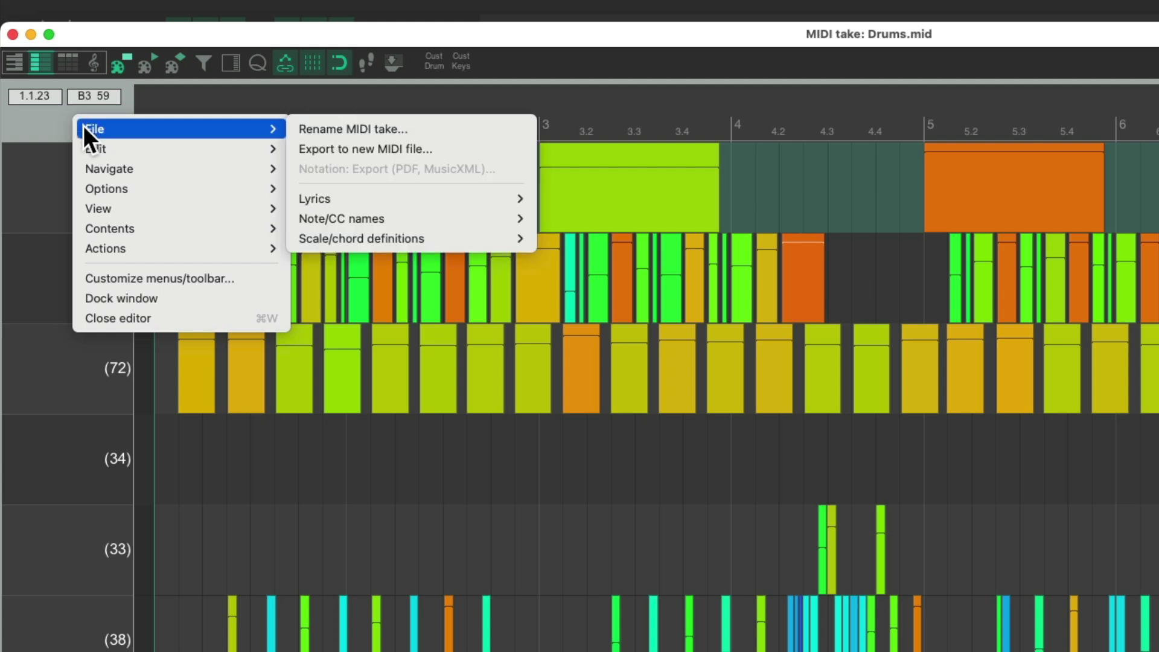
mouse_move(431, 213)
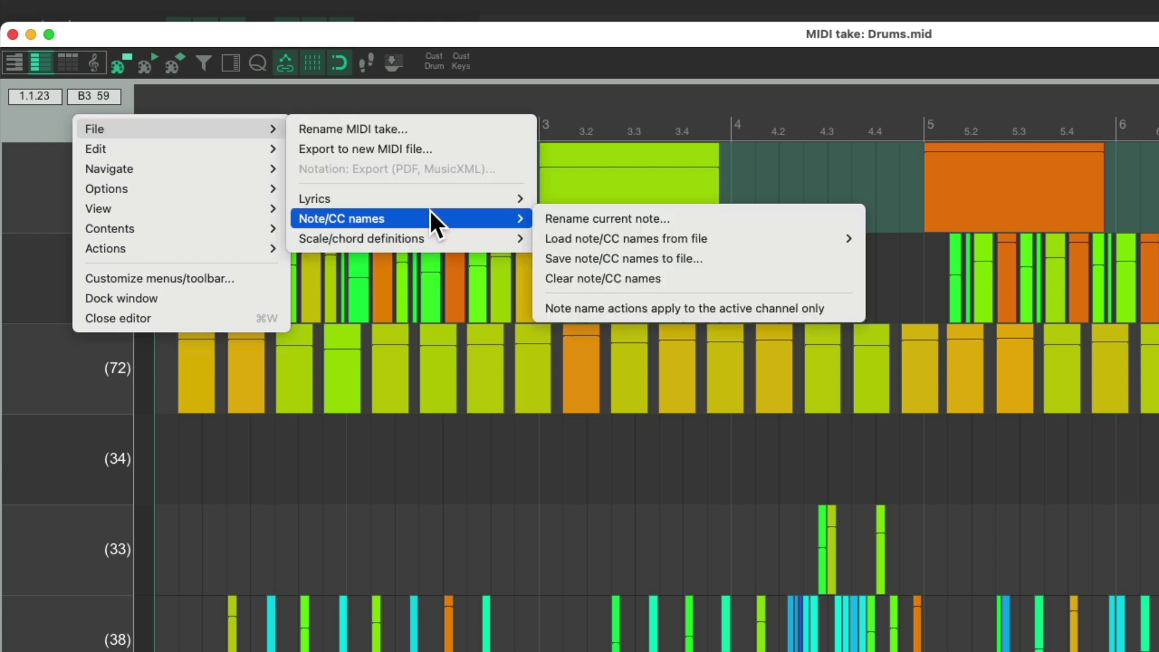
mouse_move(643, 238)
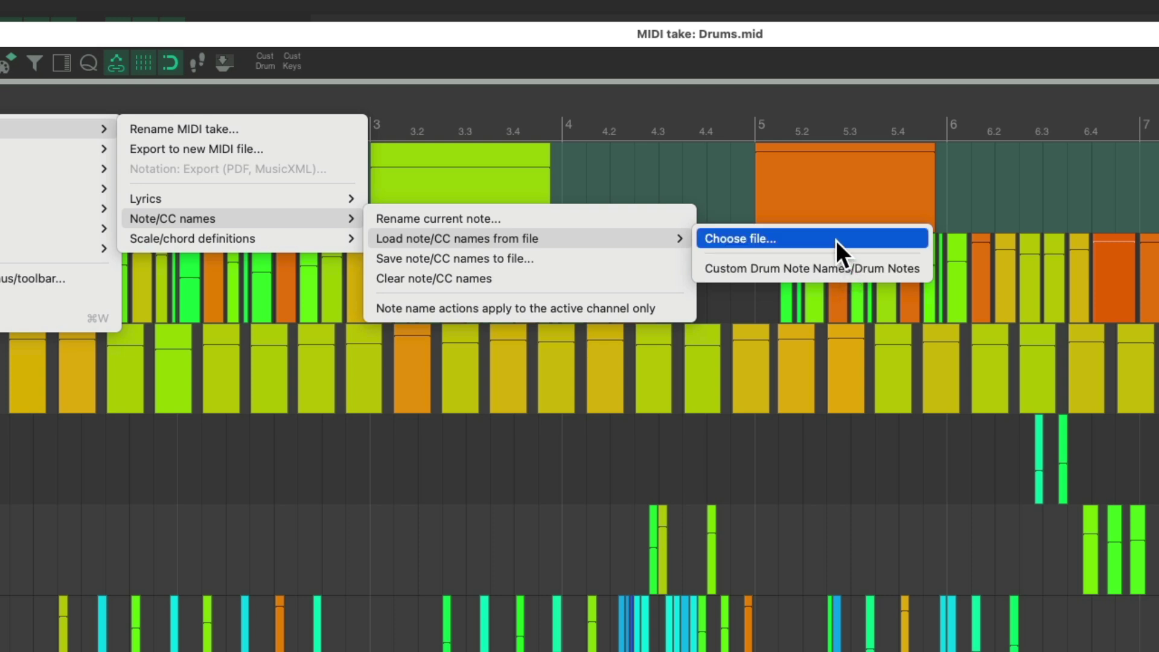
click(826, 268)
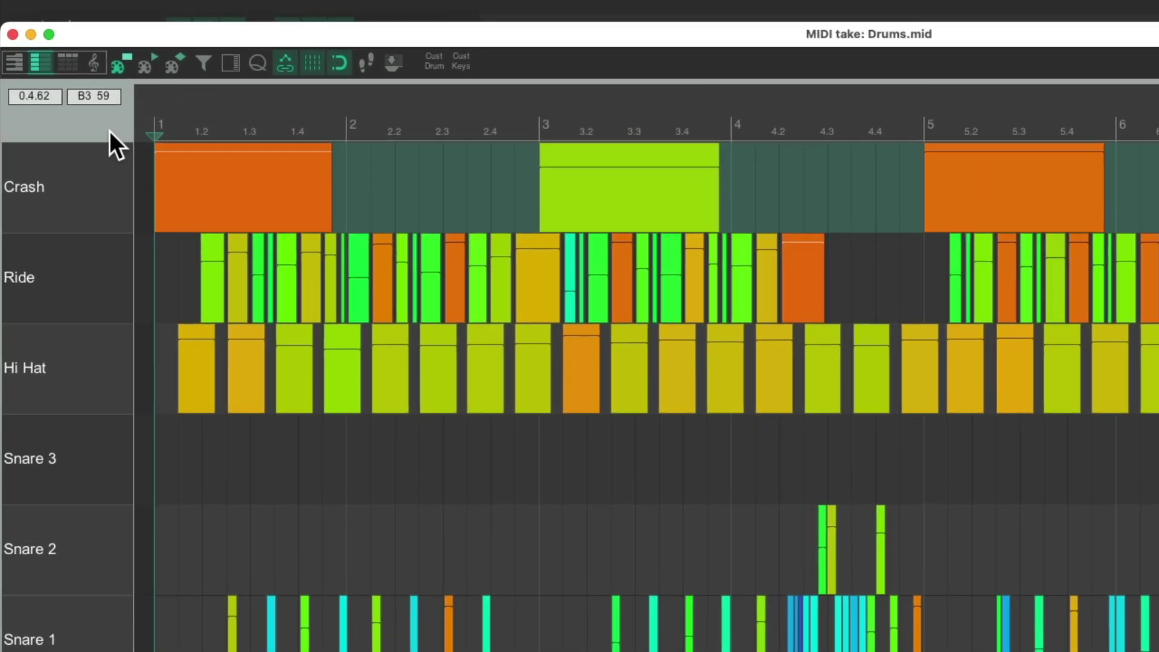
right_click(109, 131)
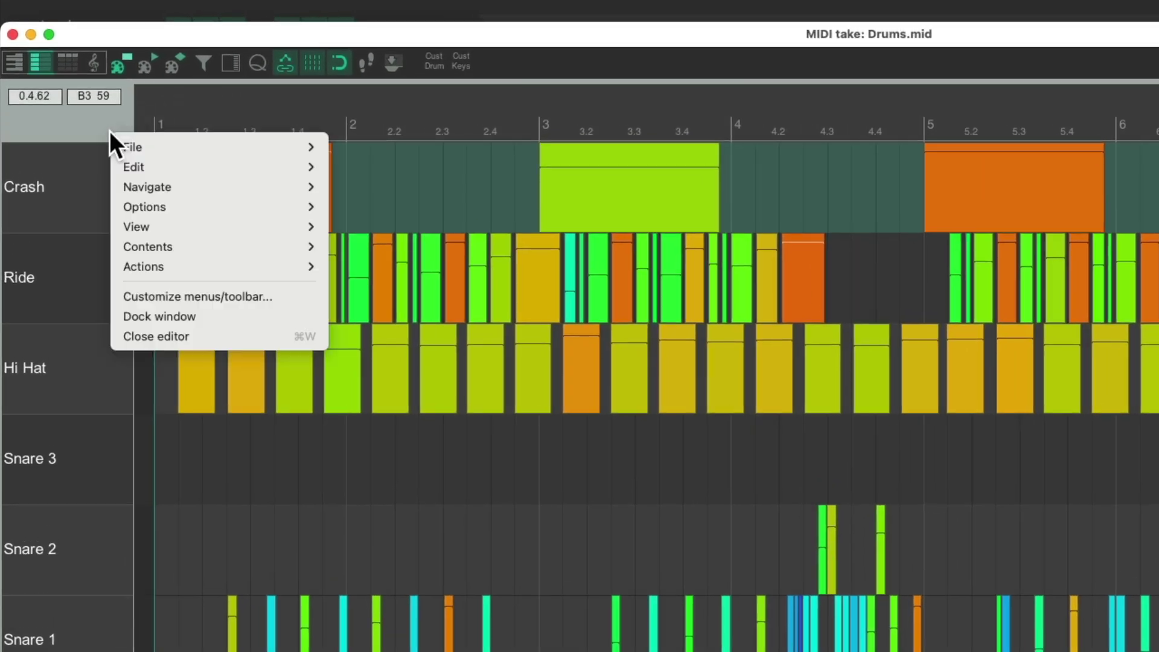
- Switch the drum note shape to diamonds using the drum-mode toolbar buttons
mouse_move(119, 221)
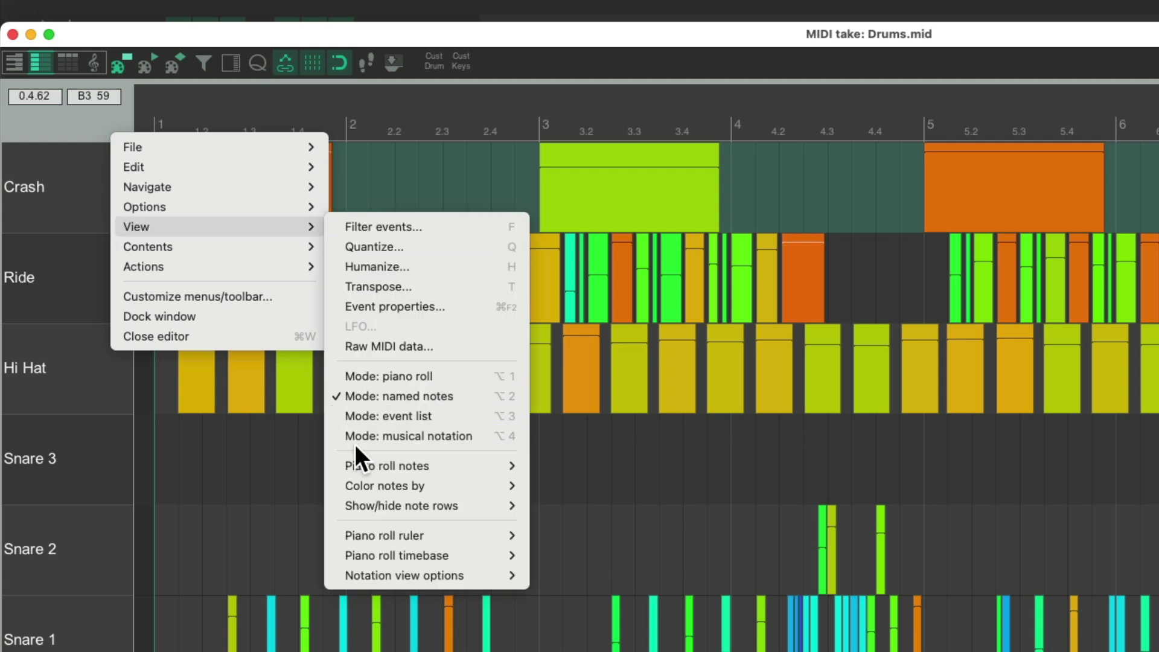
mouse_move(336, 464)
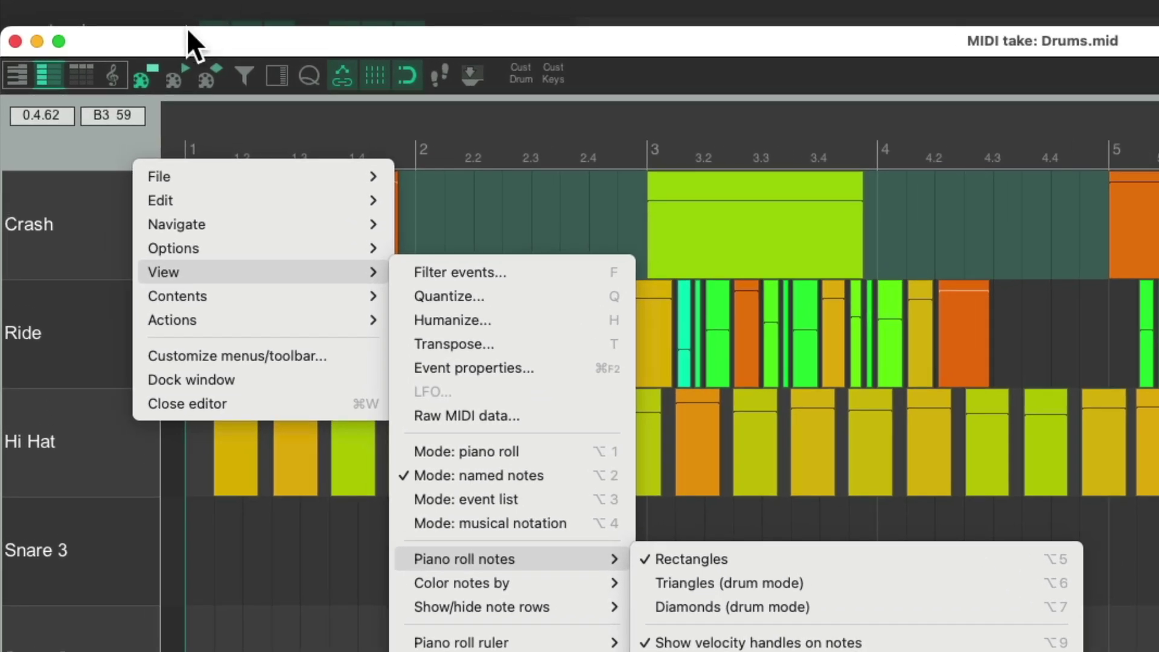
click(127, 92)
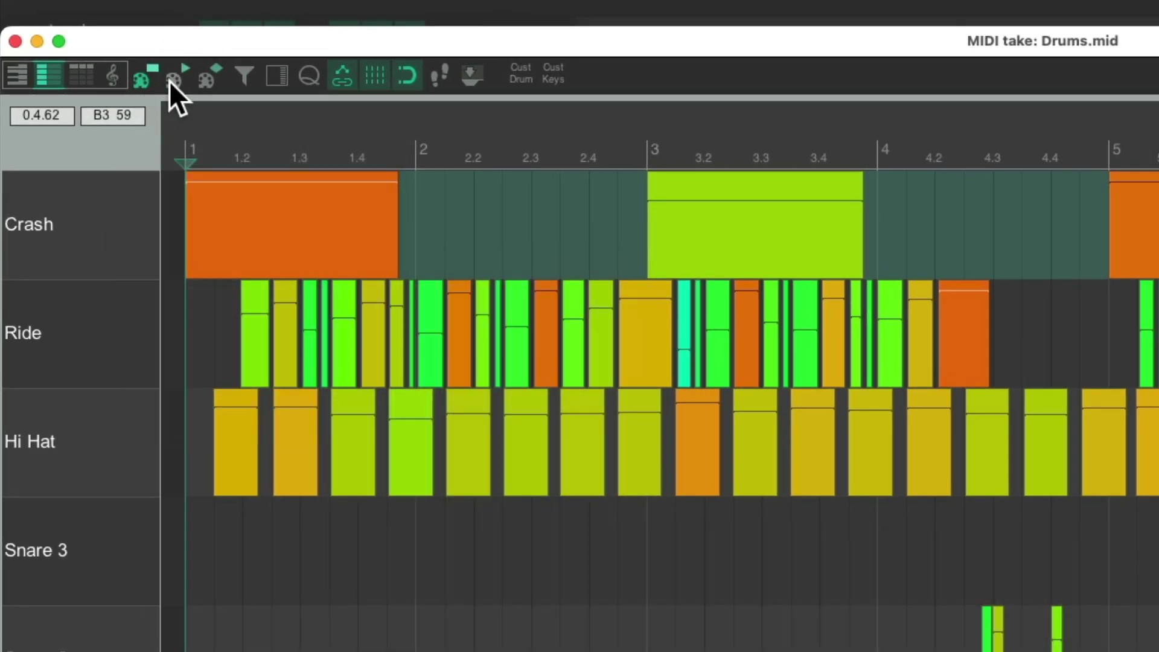
click(170, 80)
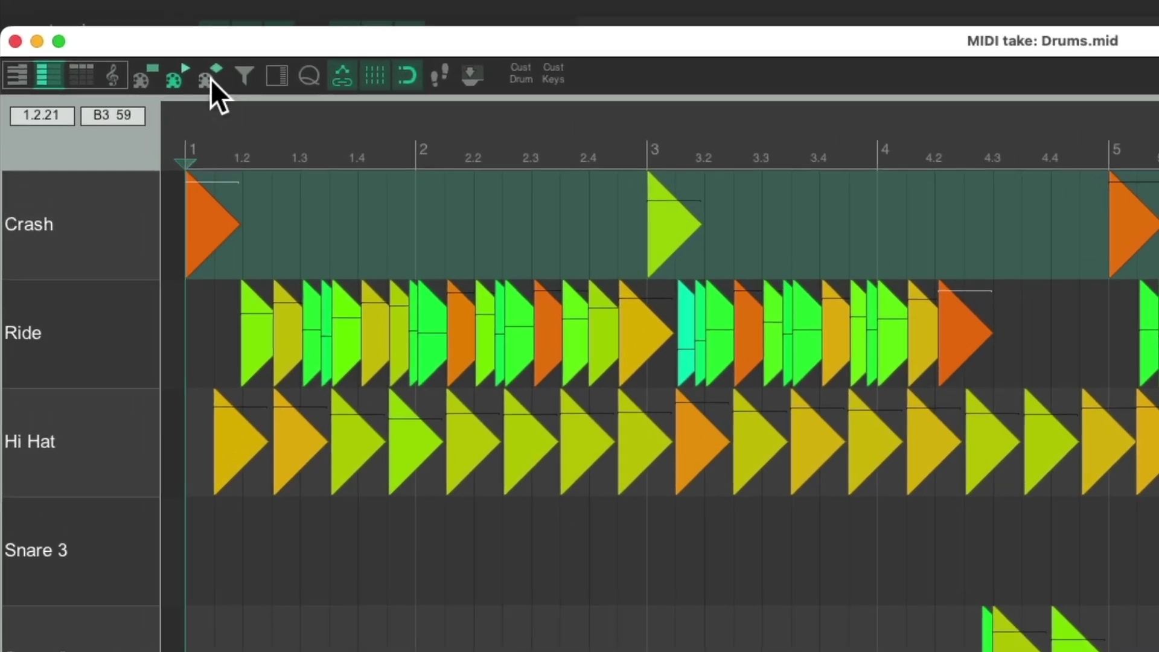
click(211, 79)
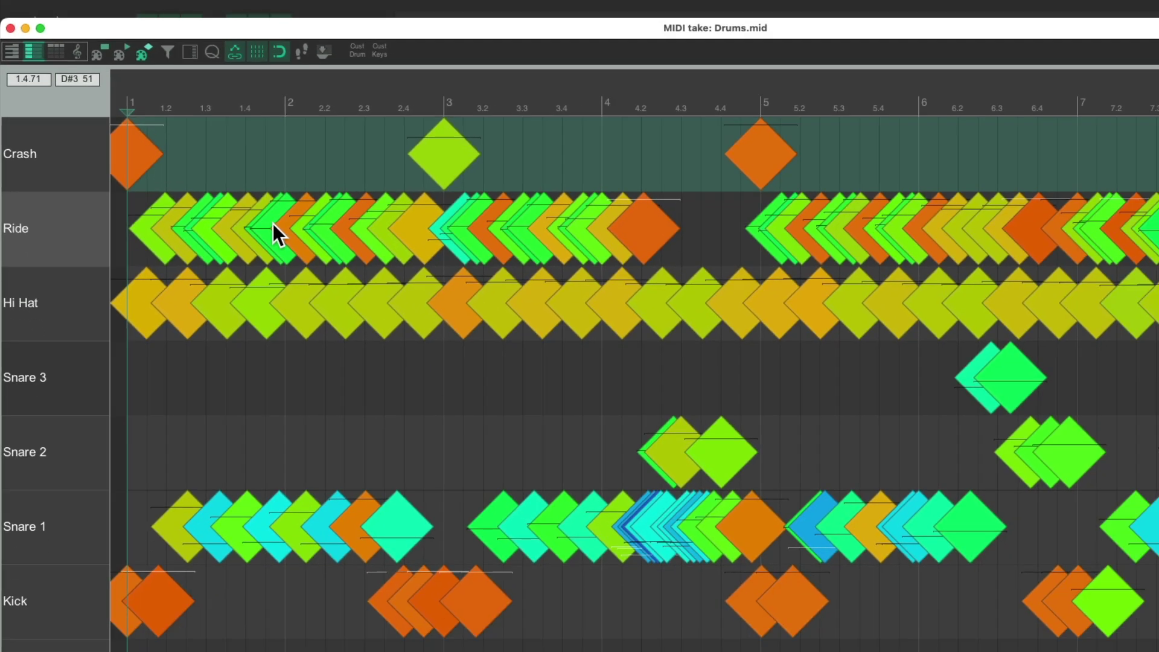
- Zoom the timeline in and set the note shape to Triangles (drum mode)
scroll(213, 253, up, 5)
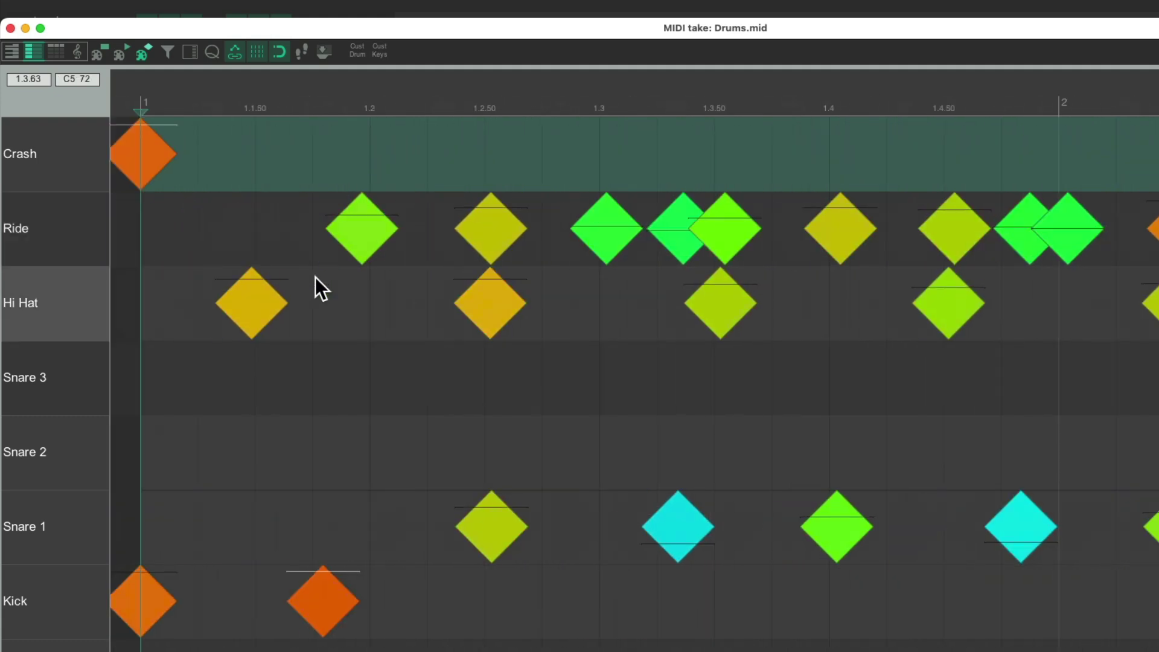
scroll(245, 305, up, 3)
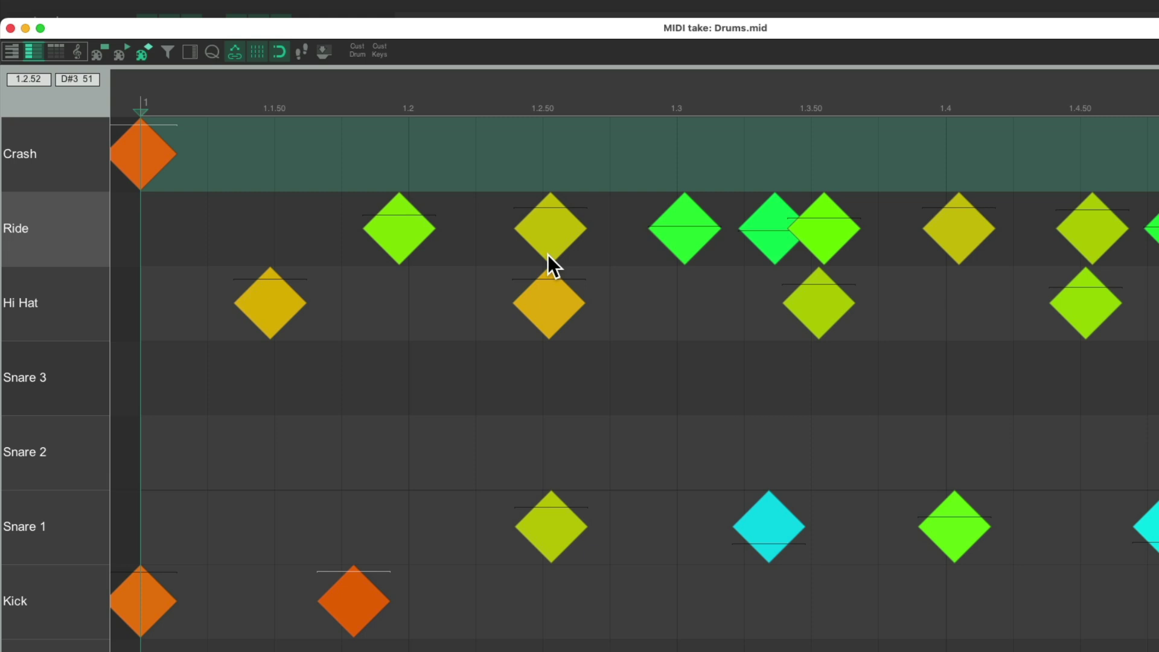
click(120, 53)
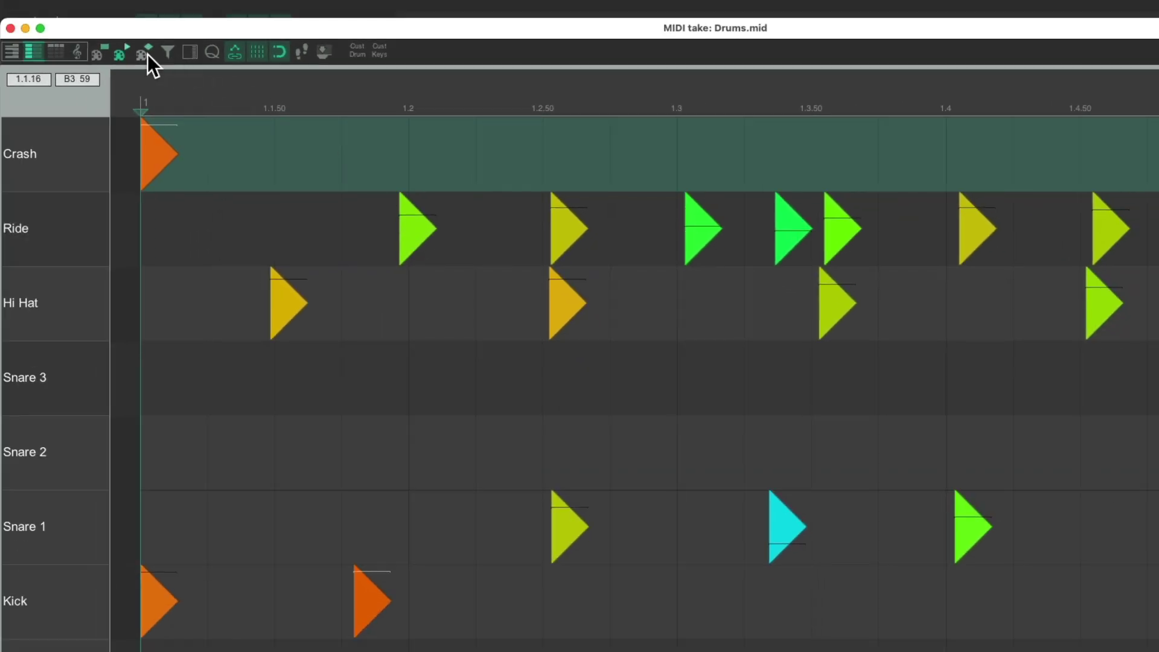
click(147, 54)
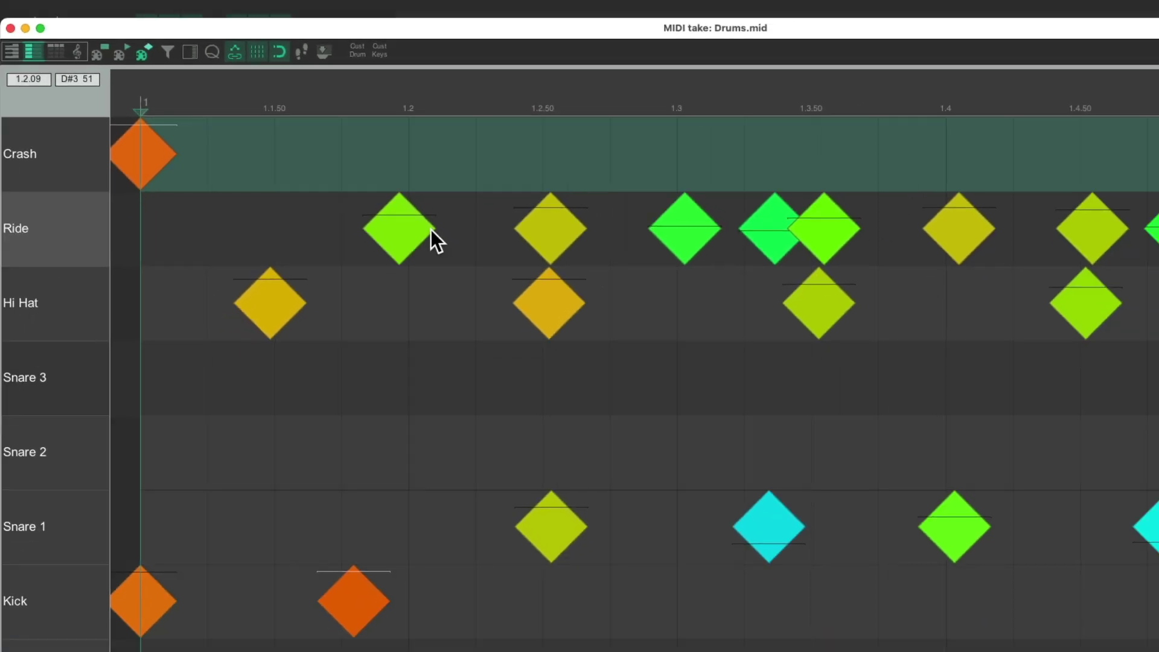
click(125, 56)
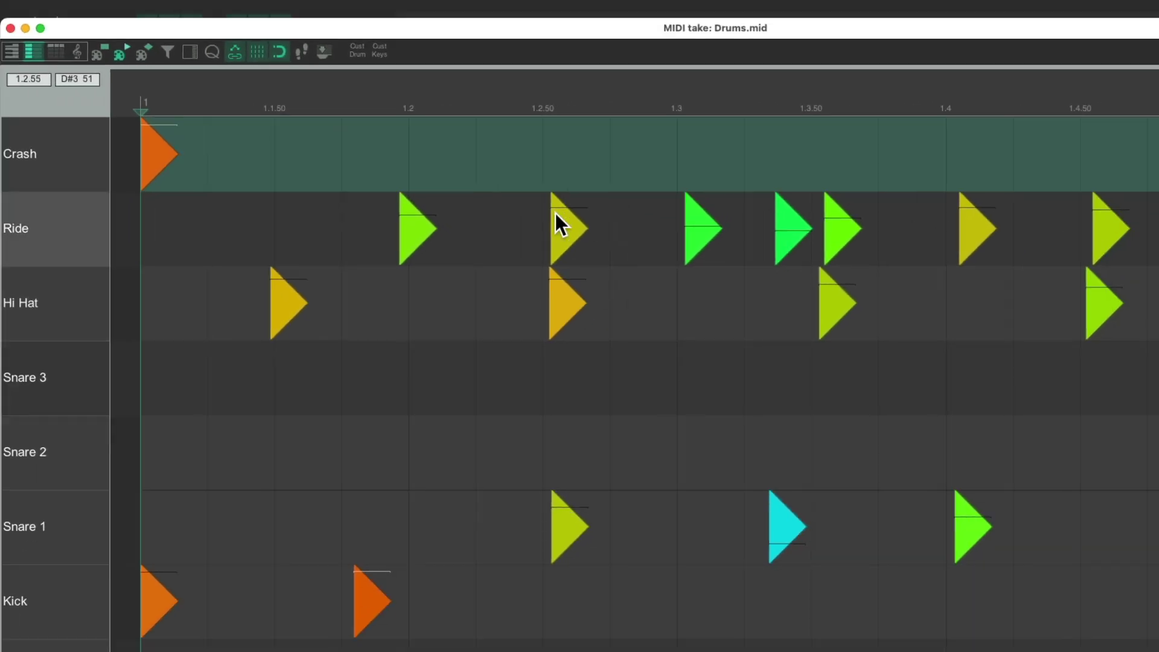
- Add Crash hits at 1.2.50 and 1.3, then delete both again
click(550, 160)
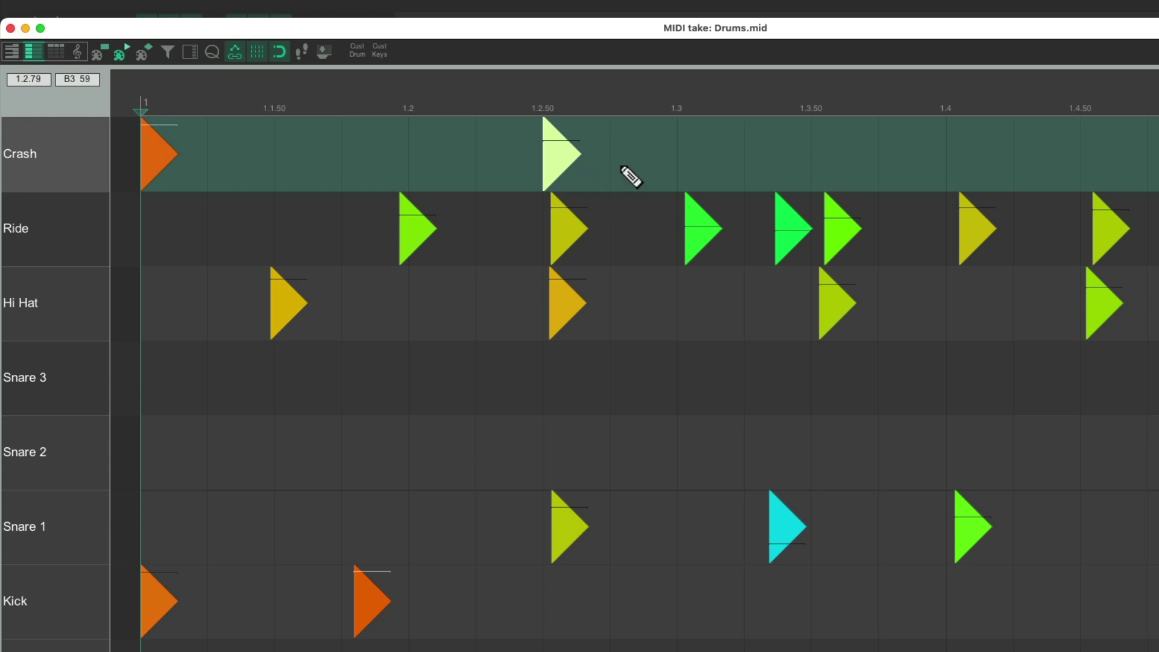
click(695, 156)
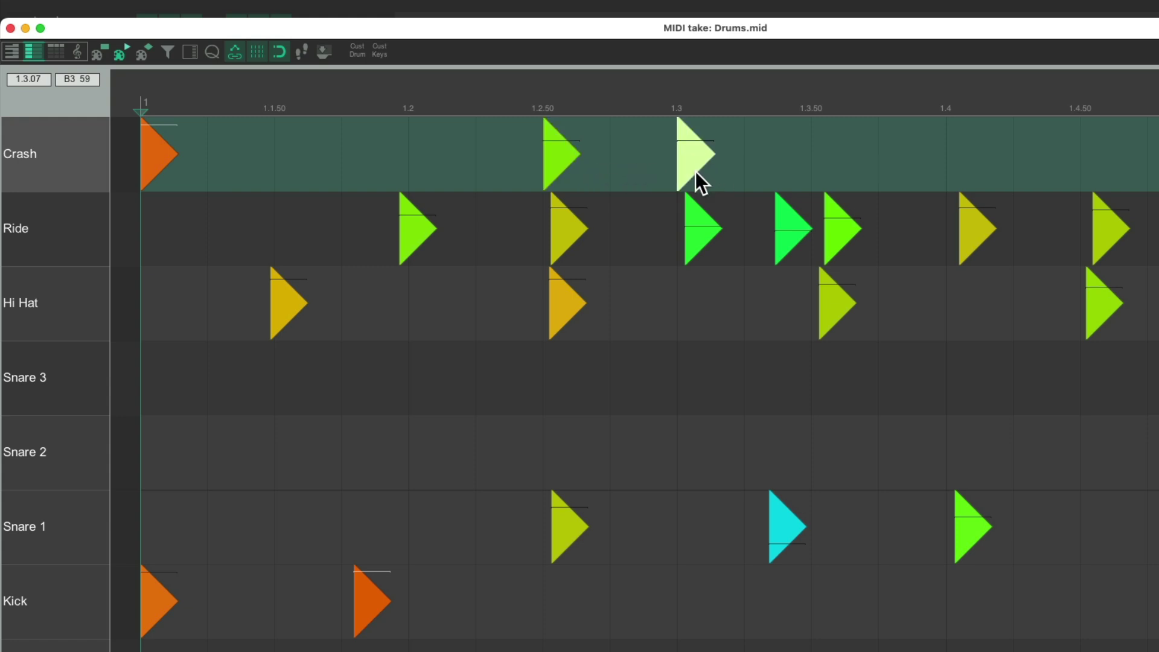
double_click(693, 142)
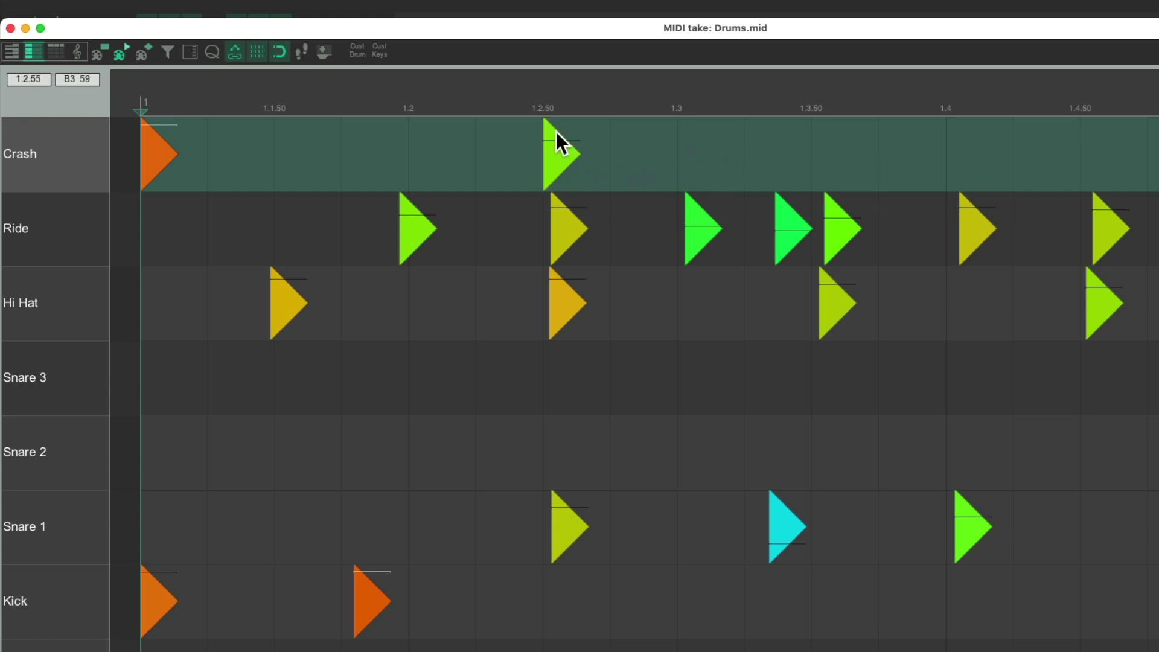
click(552, 145)
double_click(552, 145)
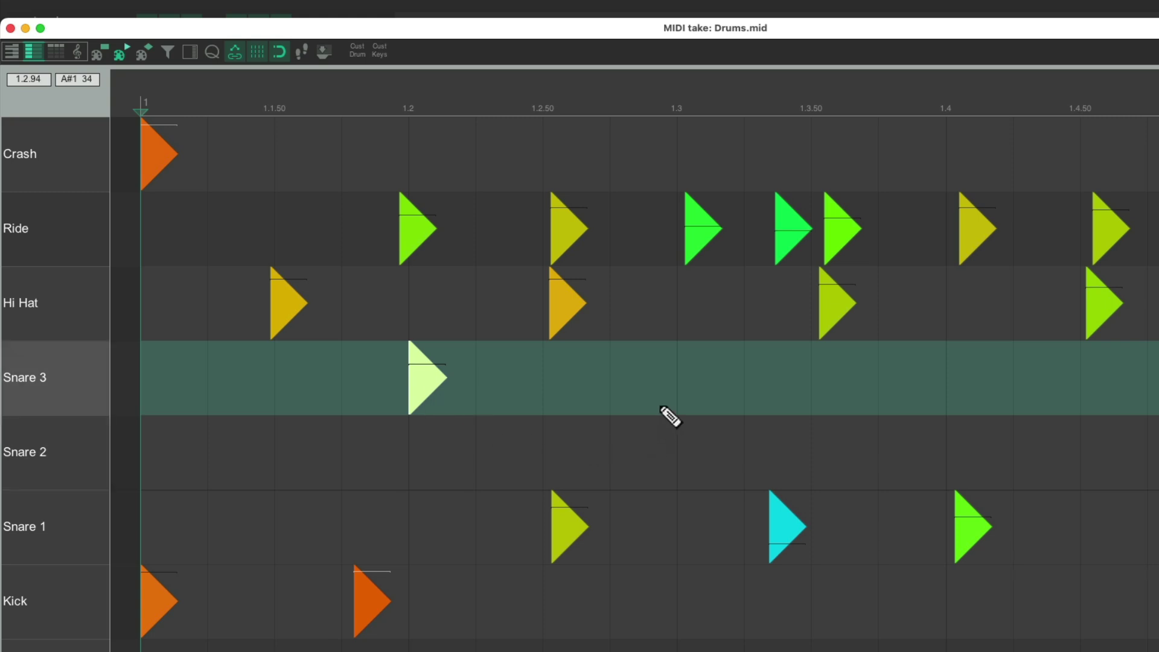
- Add Snare 3 hits at 1.3 and 1.3.50, then erase them, leaving the row empty
click(687, 402)
click(824, 384)
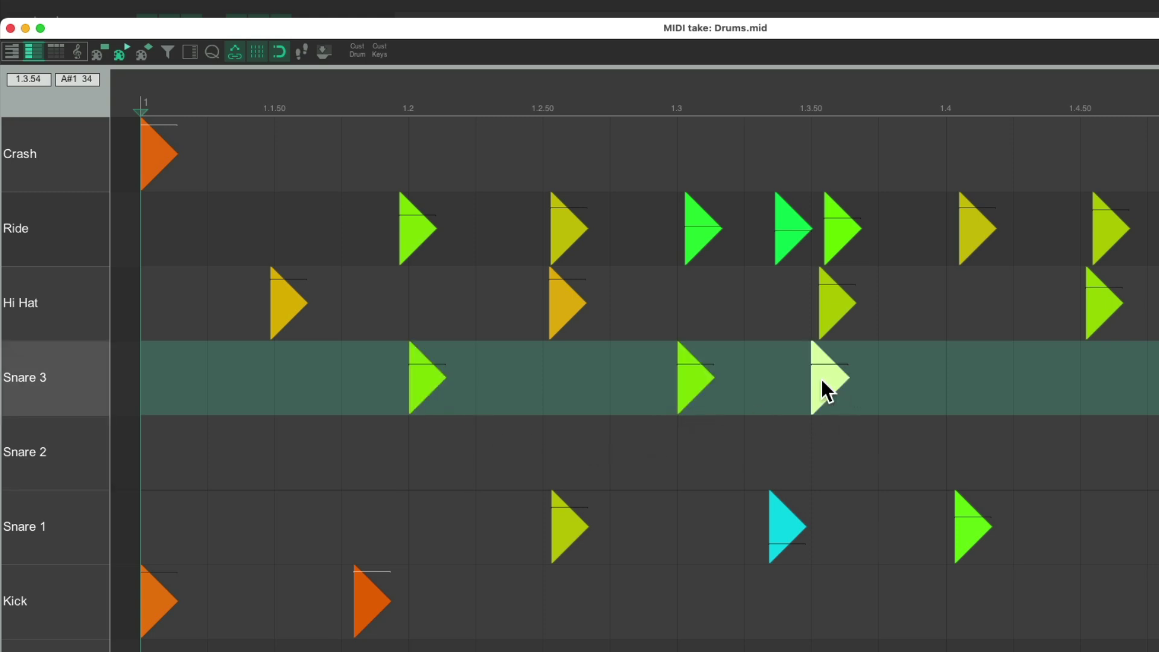
mouse_move(822, 380)
mouse_down()
mouse_move(843, 382)
mouse_move(817, 382)
mouse_move(833, 384)
mouse_up()
alt+click(827, 376)
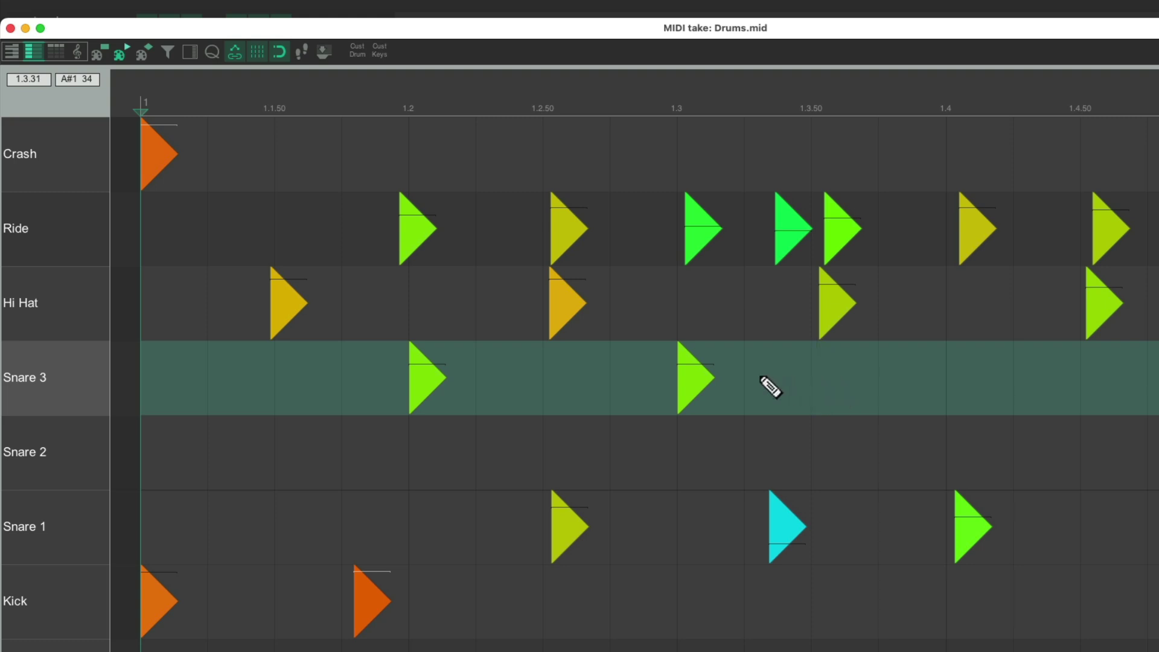
alt+click(690, 379)
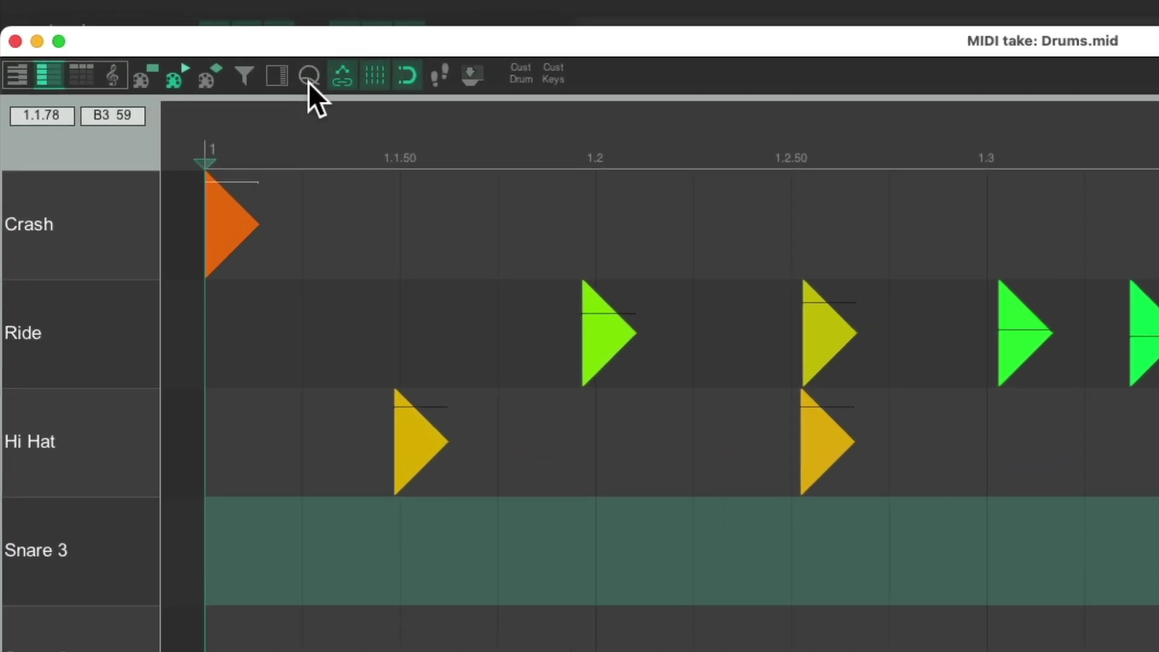
click(309, 77)
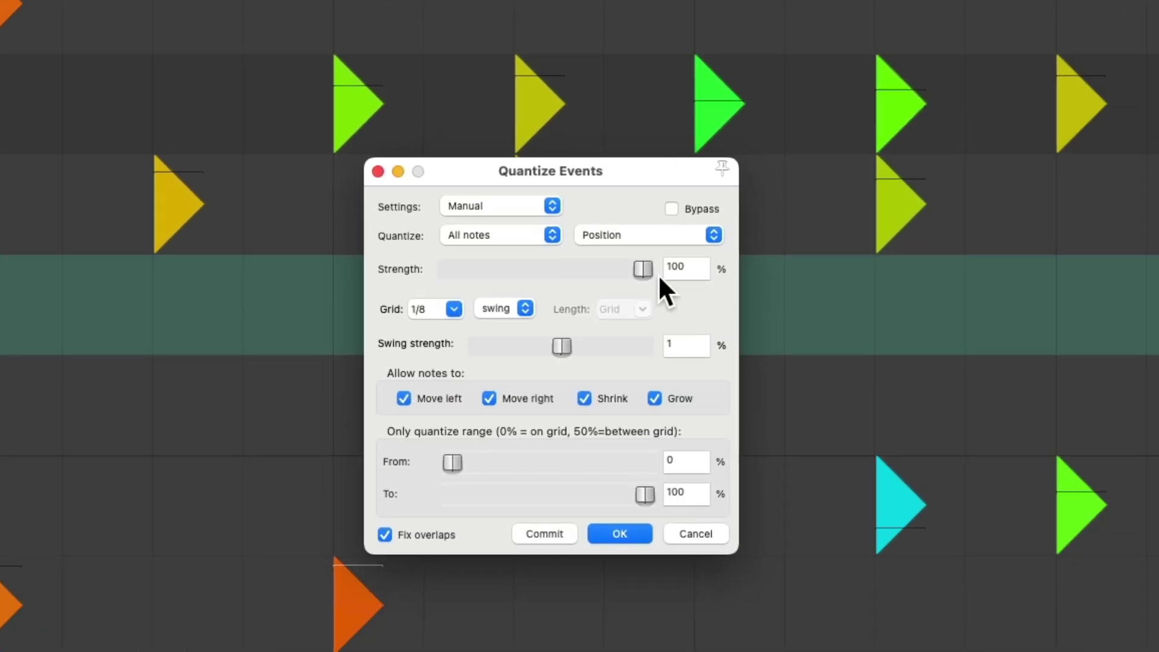
click(531, 207)
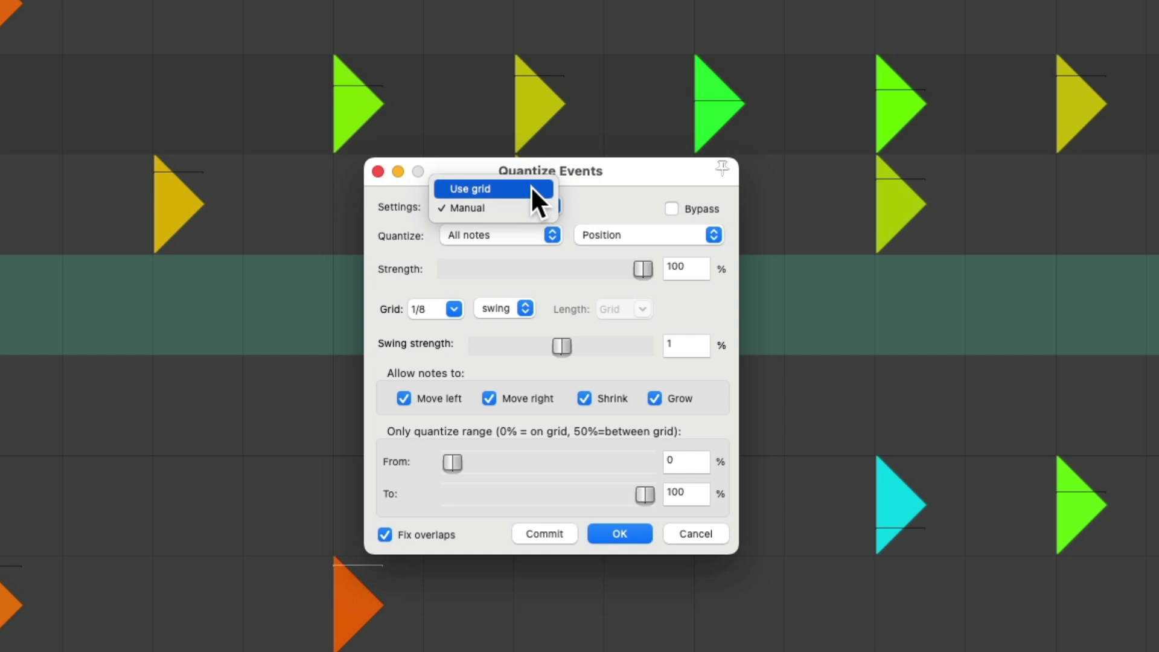
click(531, 202)
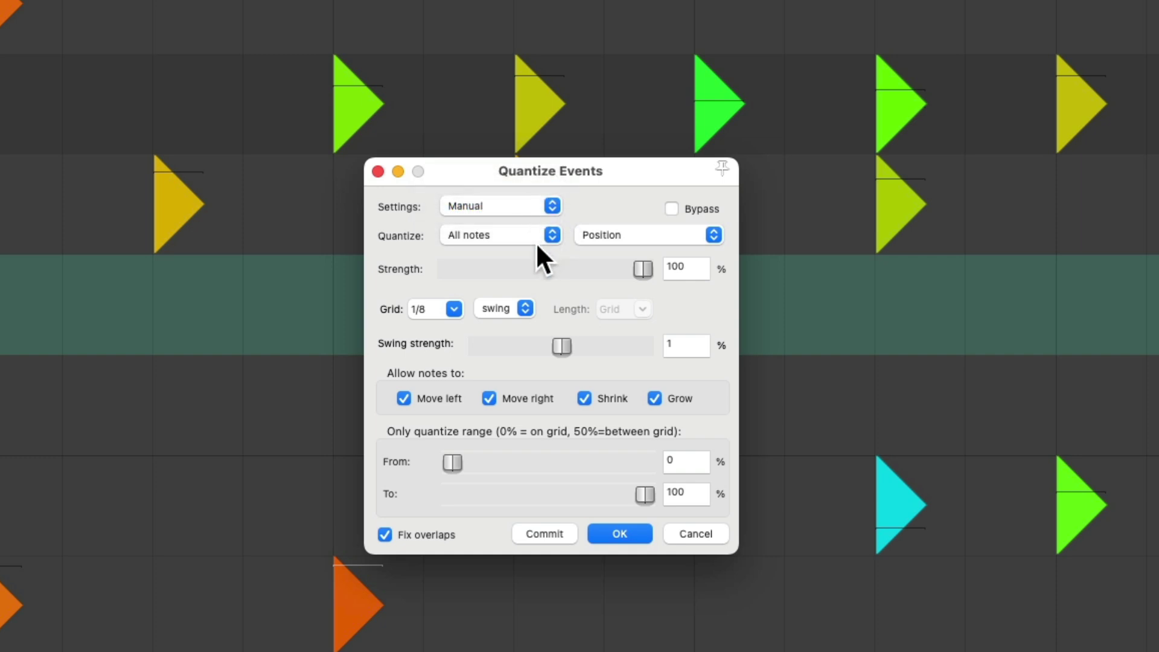
click(454, 309)
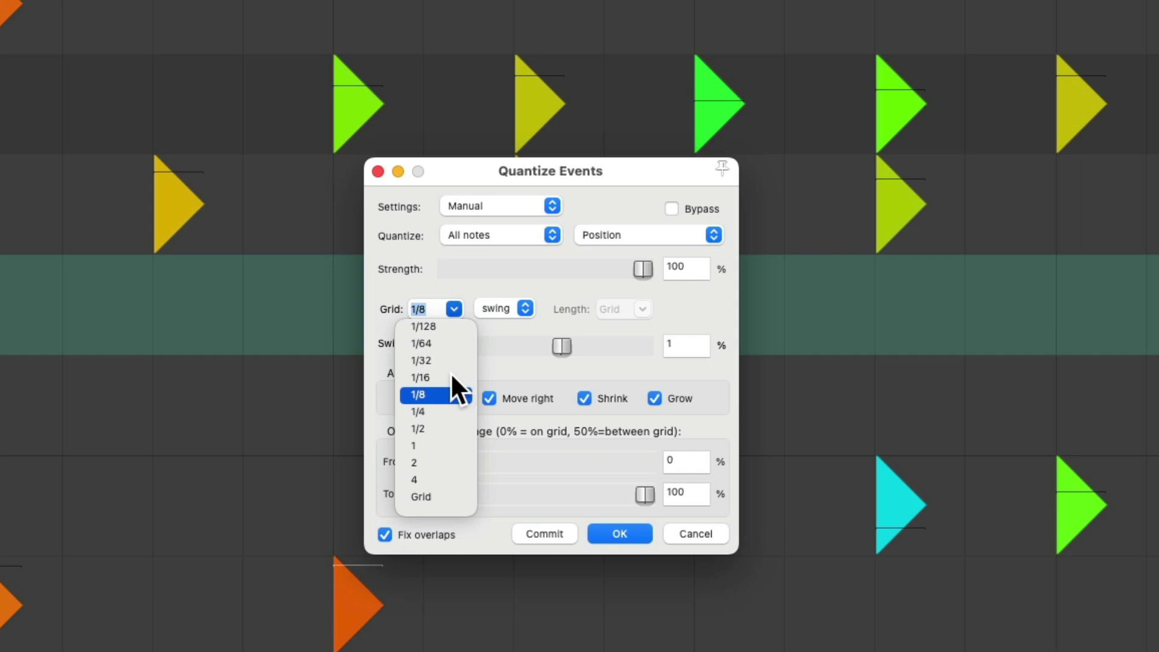
click(547, 279)
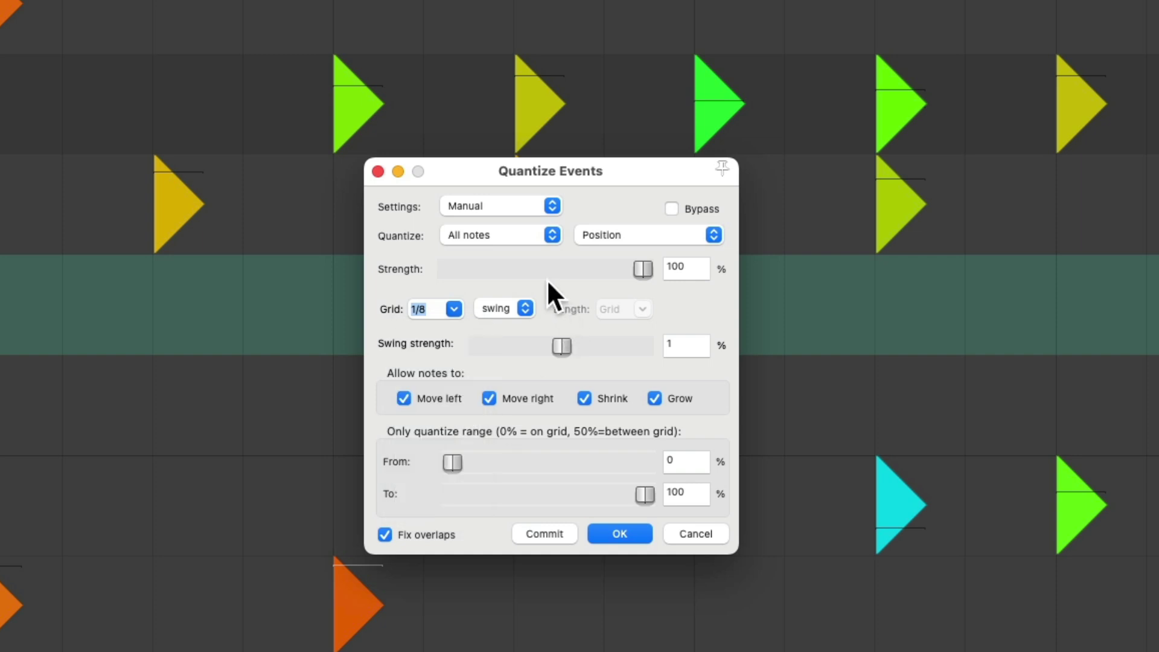
click(696, 534)
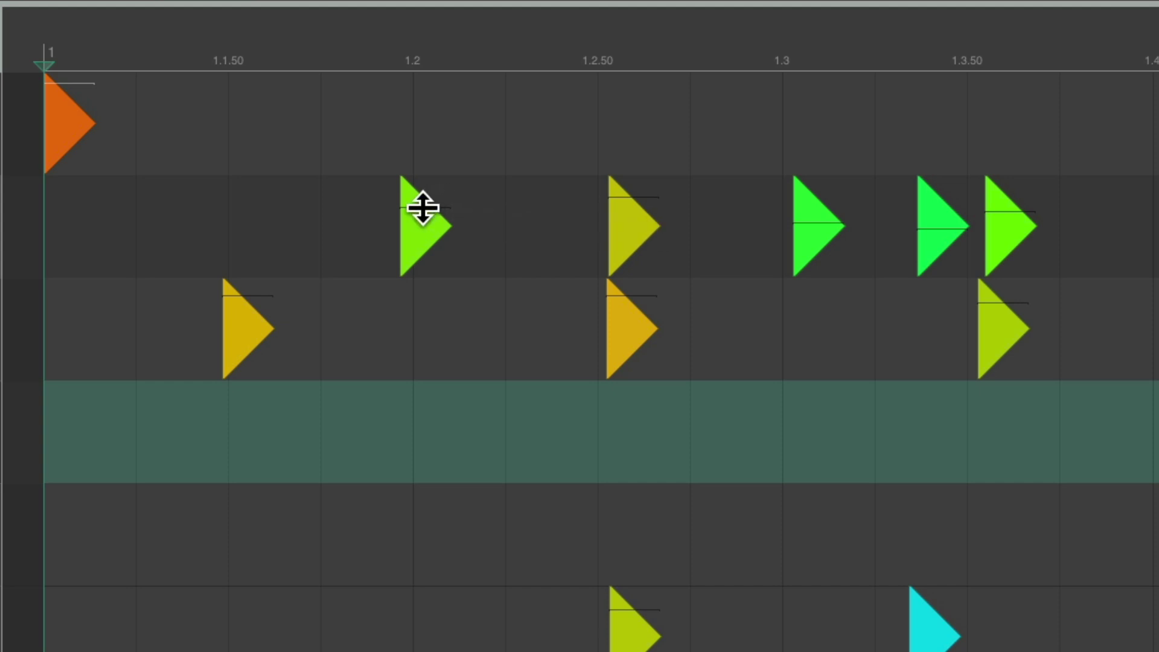
- Drag two Ride note velocities down, setting the 1.2.50 hit to 69
mouse_move(423, 209)
mouse_down()
mouse_move(429, 233)
mouse_move(419, 199)
mouse_move(420, 234)
mouse_move(411, 200)
mouse_move(413, 230)
mouse_move(409, 205)
mouse_move(426, 226)
mouse_up()
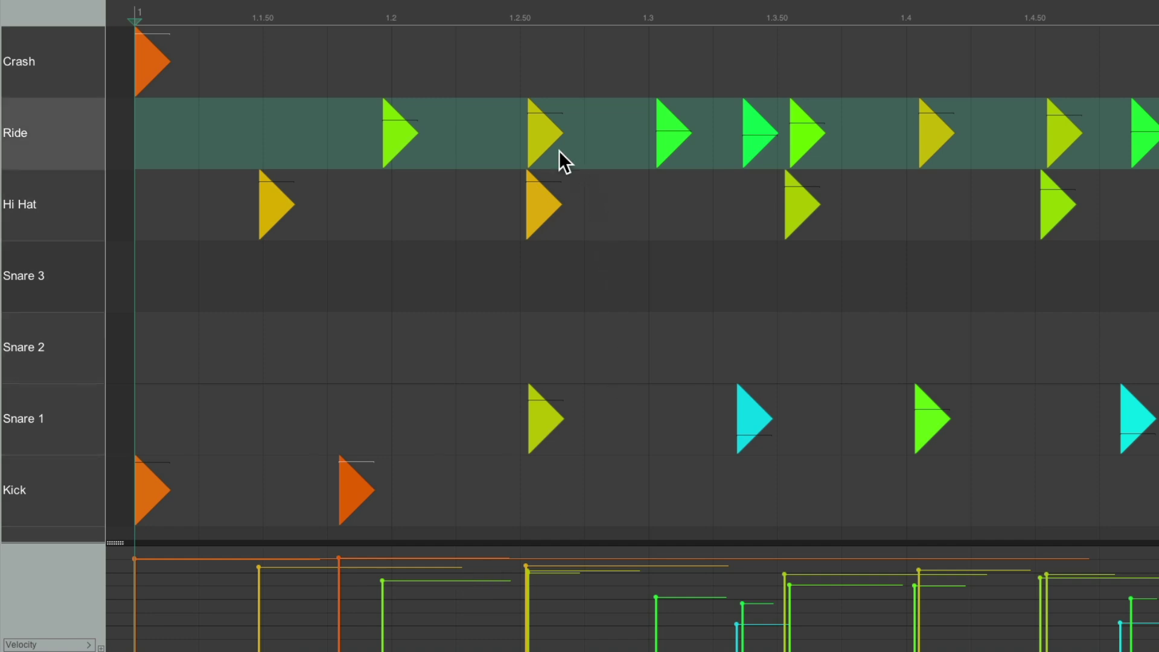
mouse_move(549, 112)
mouse_down()
mouse_move(552, 133)
mouse_move(548, 108)
mouse_move(552, 122)
mouse_up()
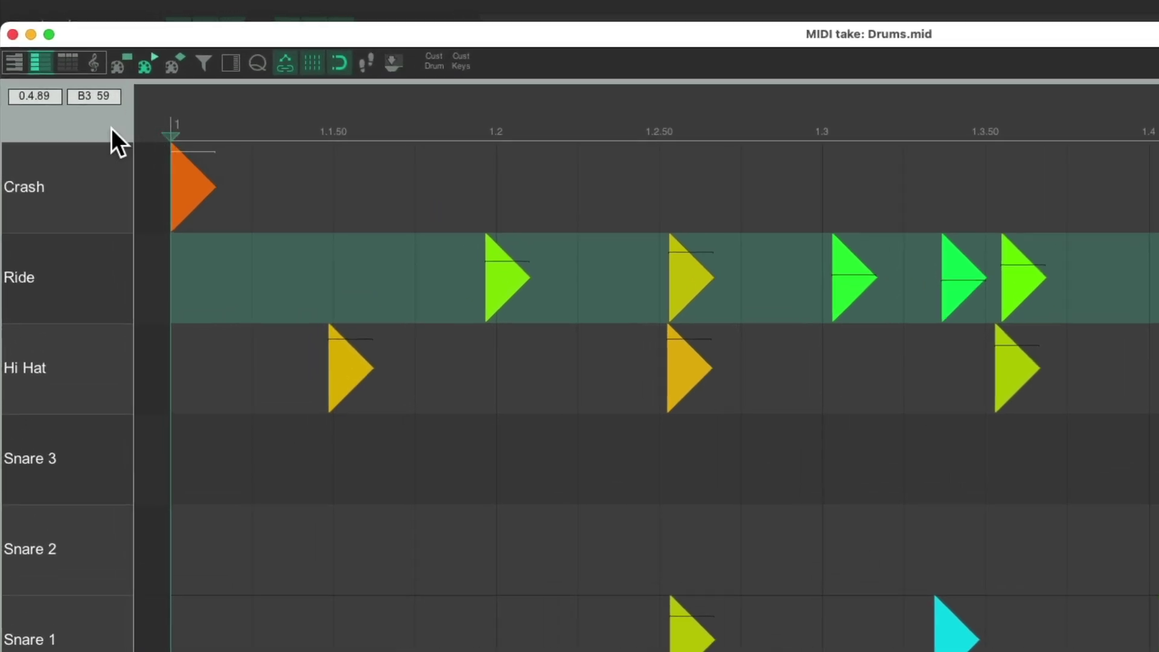
- Turn off the velocity handles on the piano roll notes
right_click(112, 128)
mouse_move(115, 223)
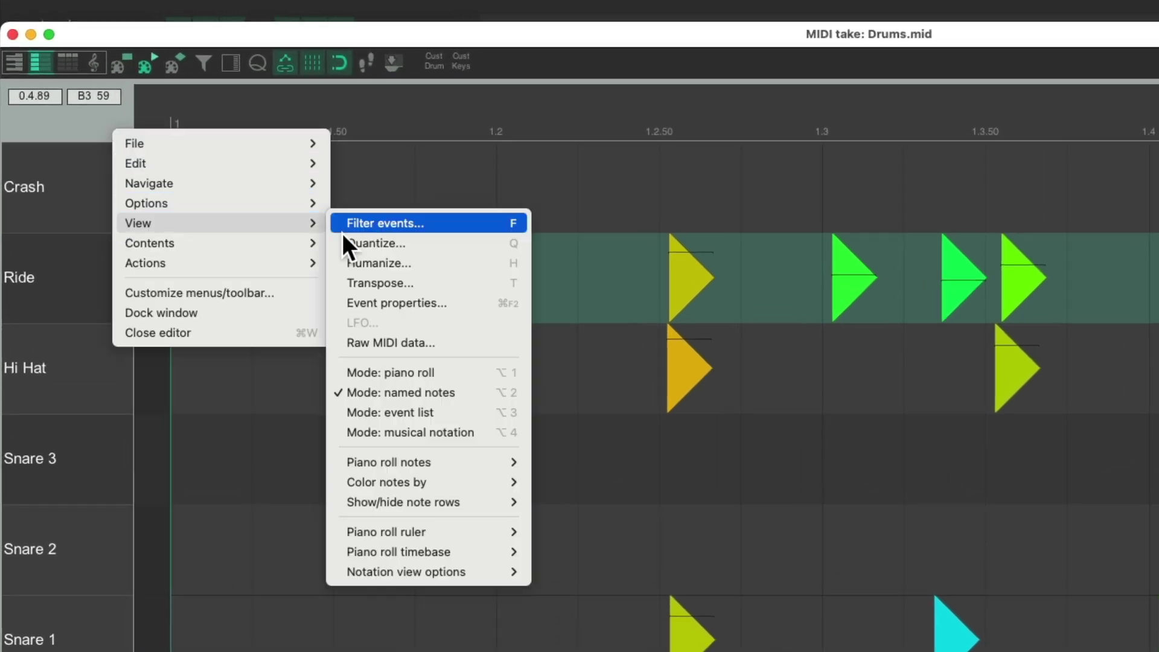
mouse_move(342, 459)
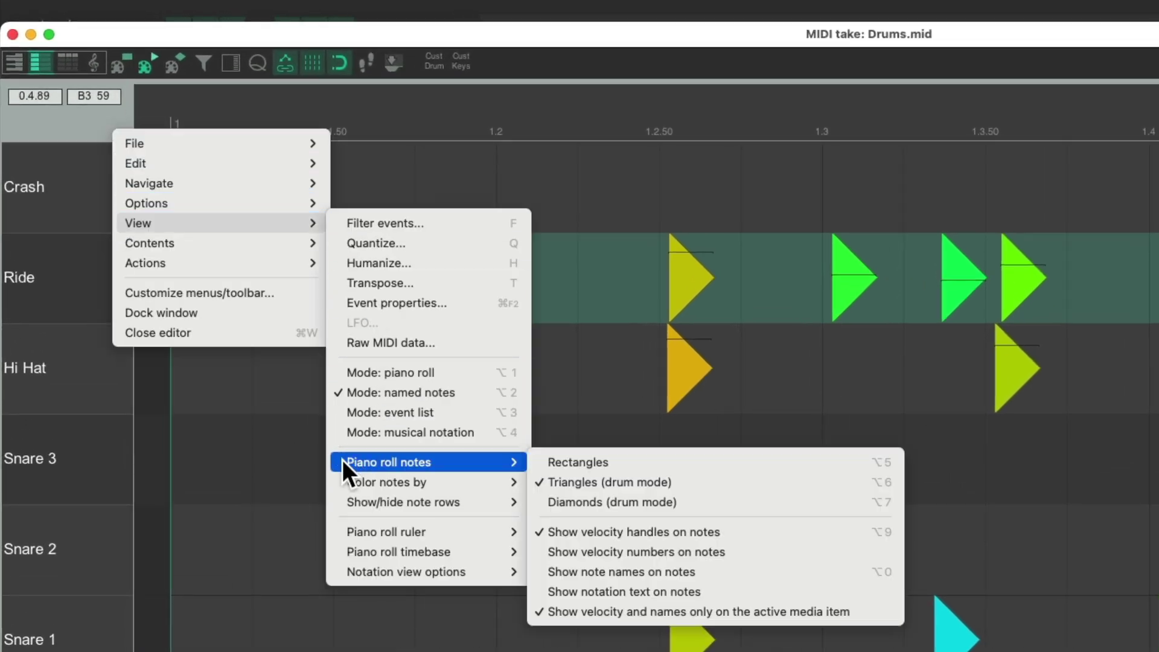
click(742, 529)
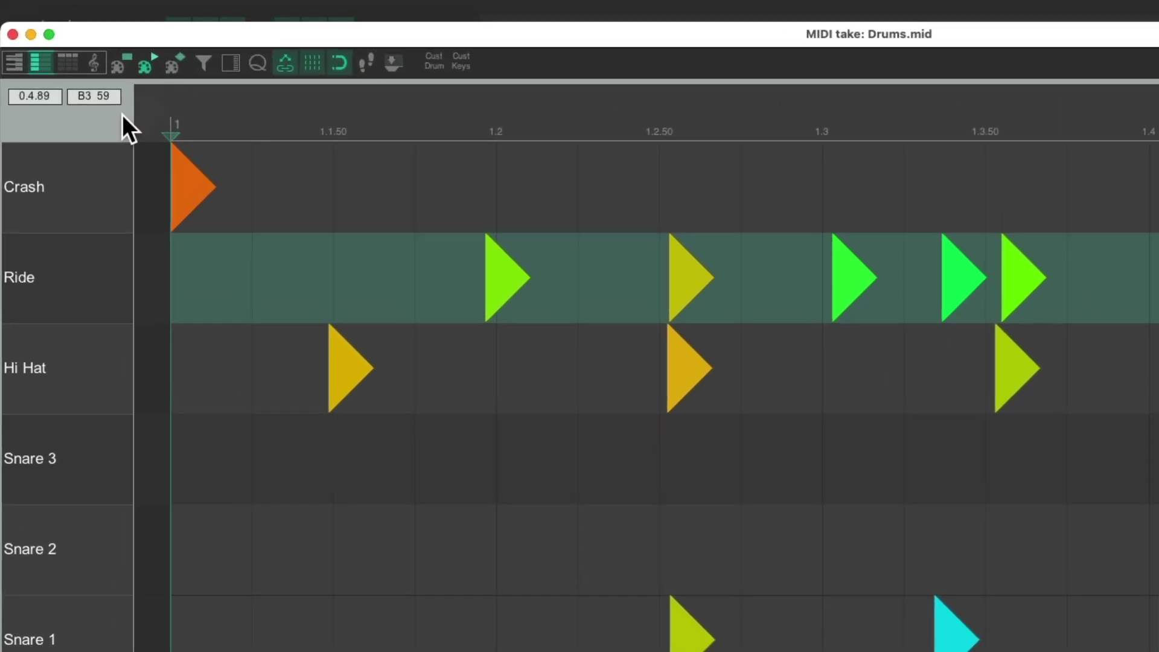
- Show velocity numbers on notes, then lower Ride velocities from 98 to 95 and, at beat 1.2, to 60
right_click(103, 126)
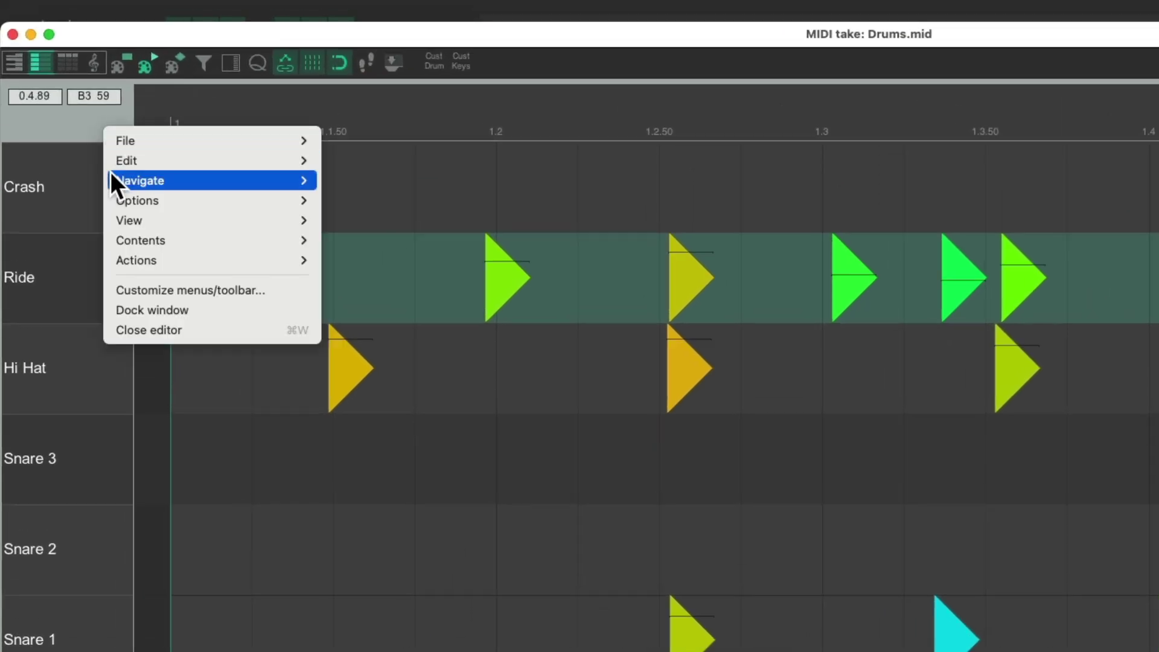
mouse_move(140, 220)
mouse_move(478, 463)
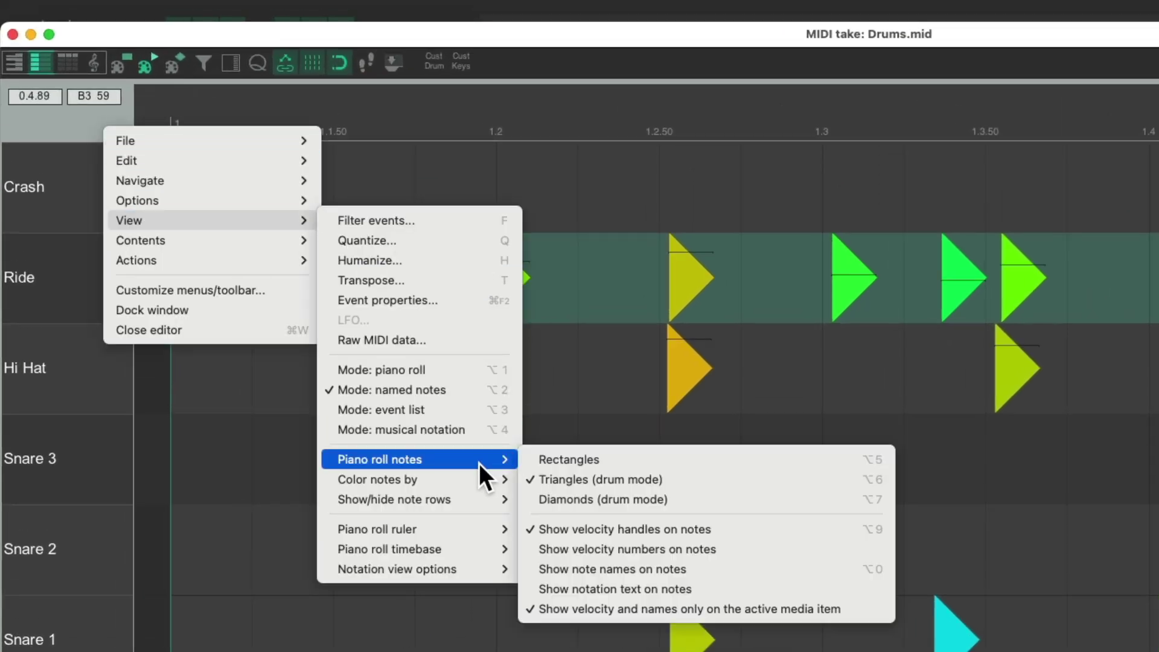
click(761, 545)
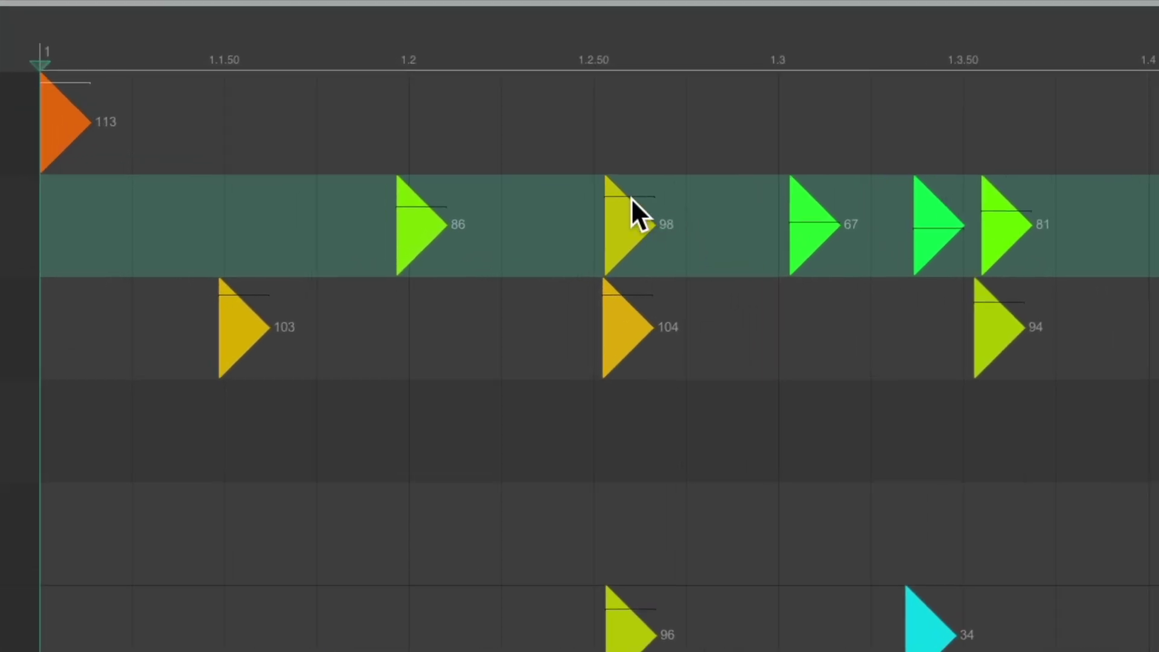
mouse_move(626, 196)
mouse_down()
mouse_move(623, 218)
mouse_move(622, 199)
mouse_up()
mouse_move(422, 209)
mouse_down()
mouse_move(410, 235)
mouse_move(409, 211)
mouse_move(412, 226)
mouse_up()
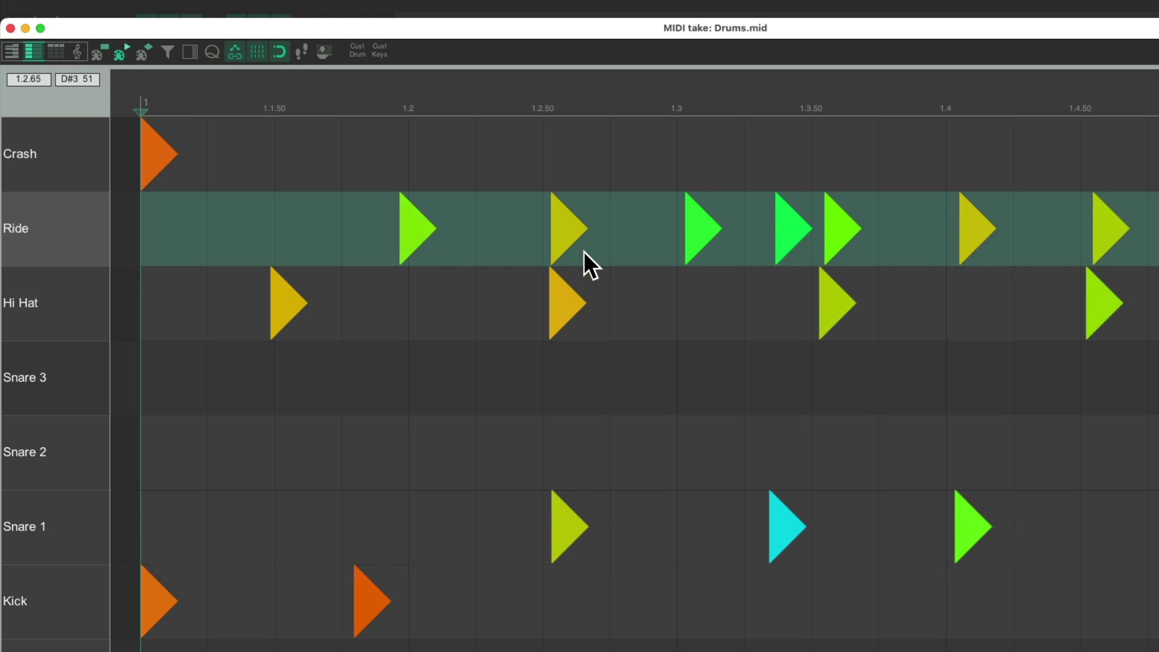
- Enable 'Show note names on notes' in the piano roll view options
right_click(81, 98)
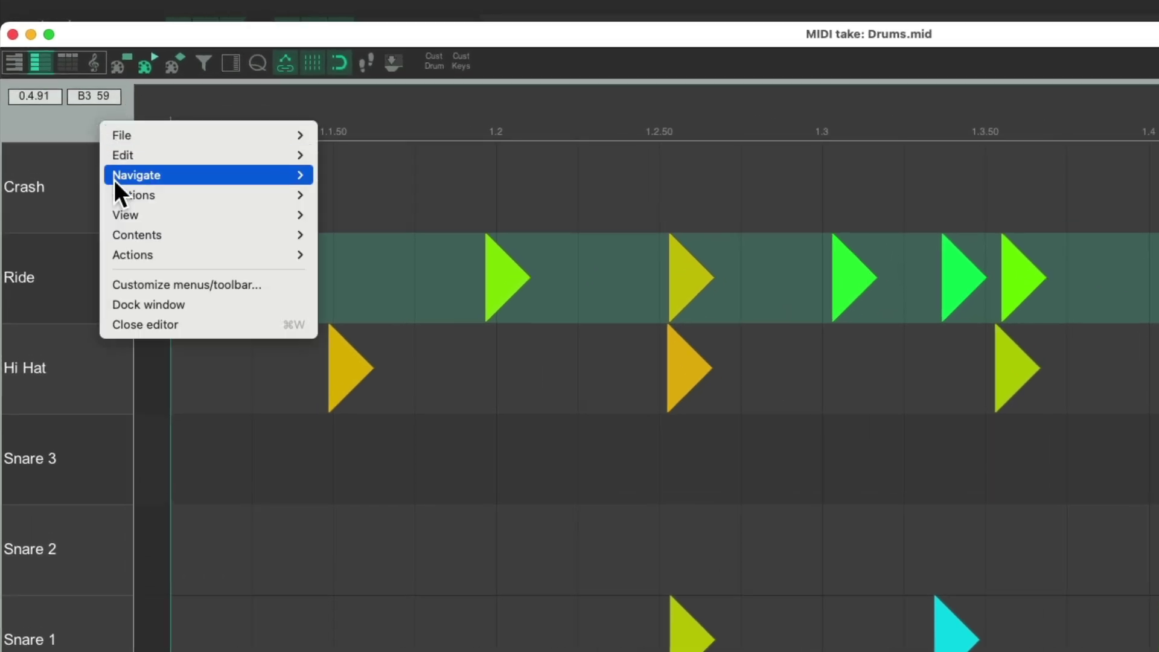
mouse_move(115, 209)
mouse_move(478, 451)
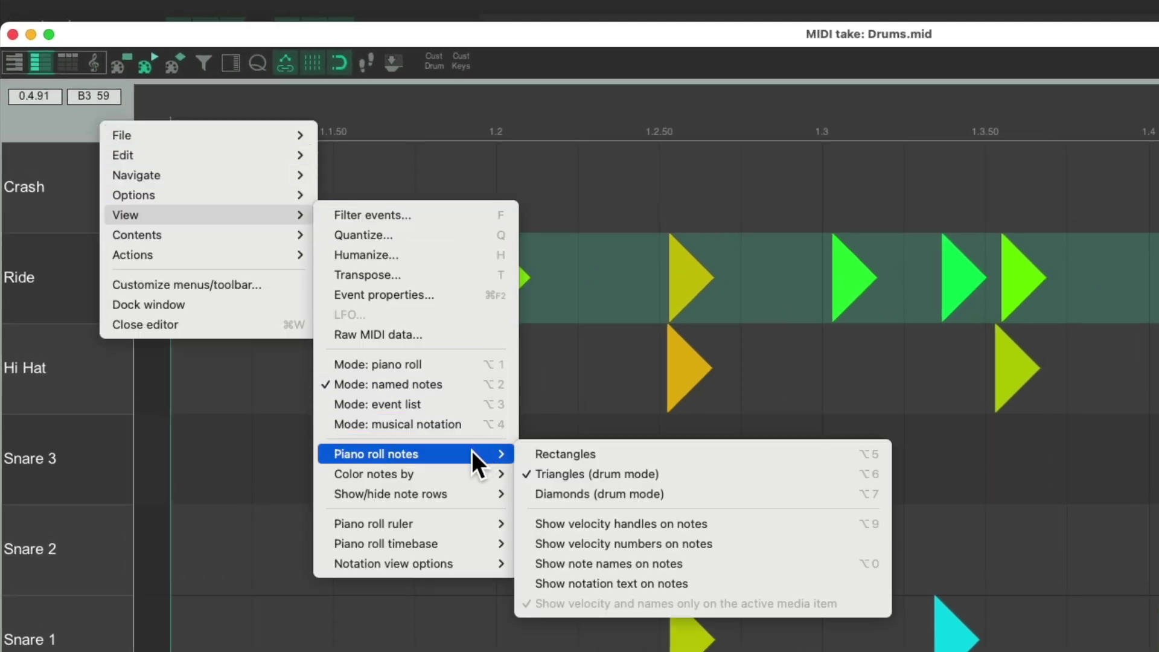
click(751, 557)
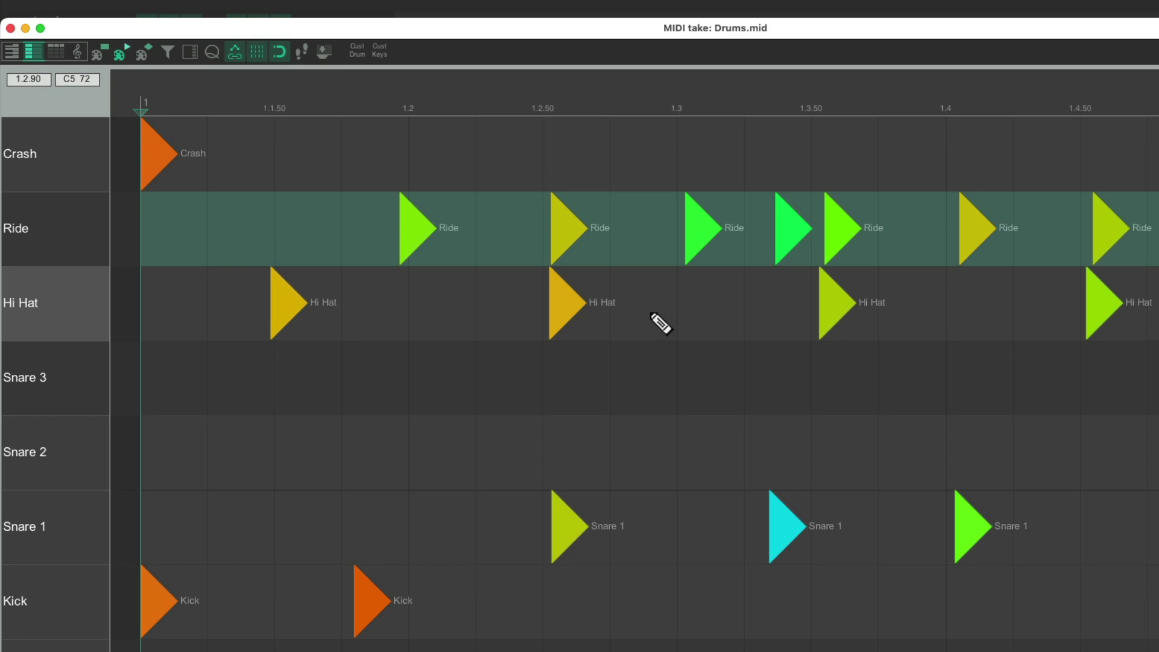
key(Escape)
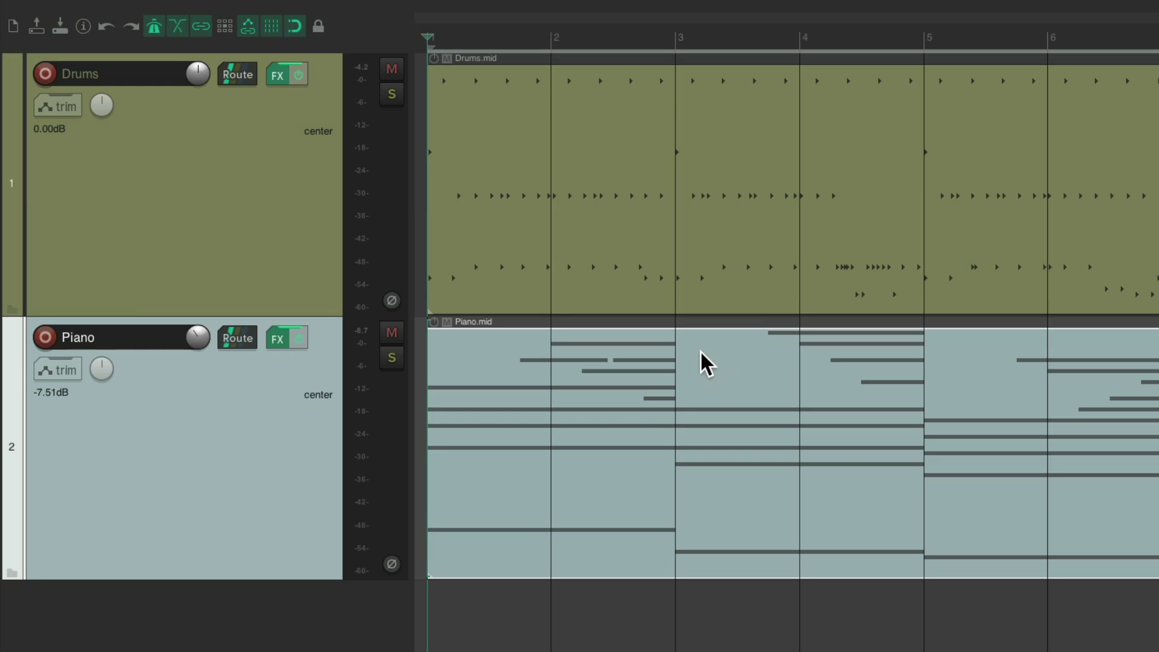
double_click(701, 351)
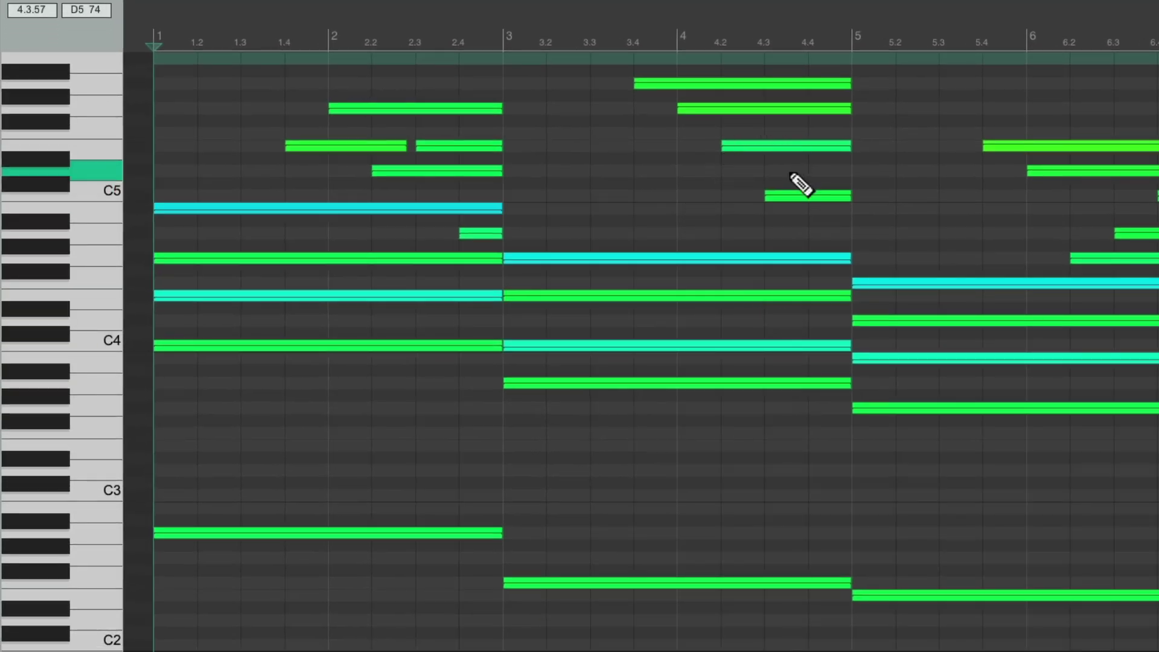
key(Escape)
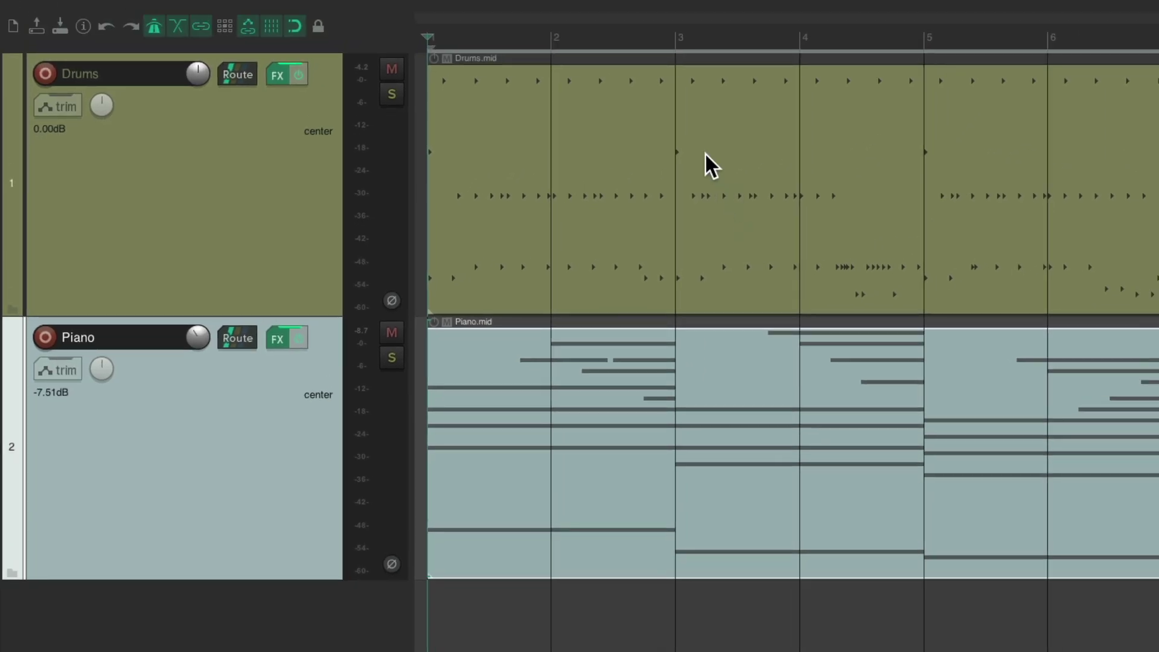
double_click(704, 152)
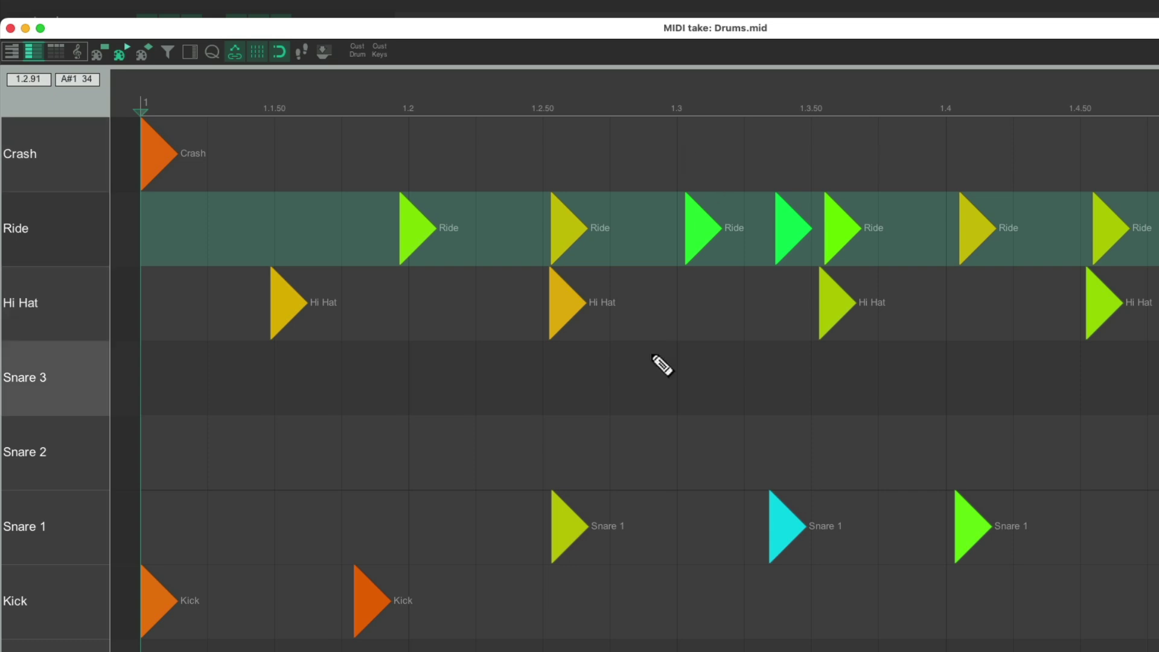
- Set the editor's 'Color notes by' option to Pitch
right_click(83, 99)
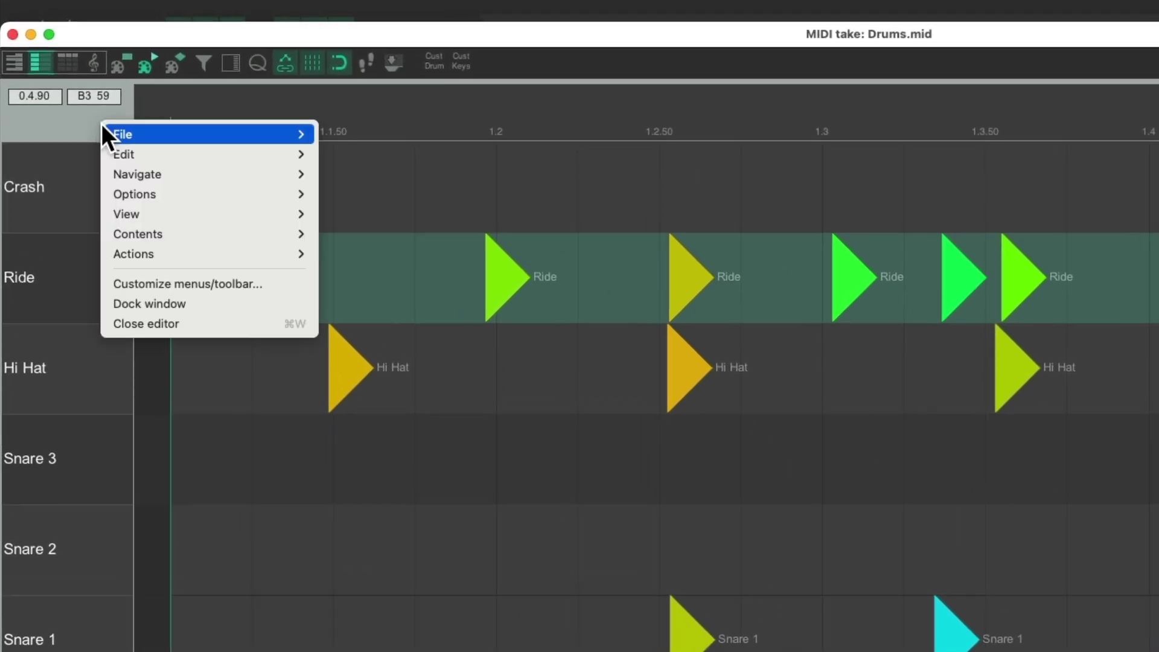
mouse_move(107, 214)
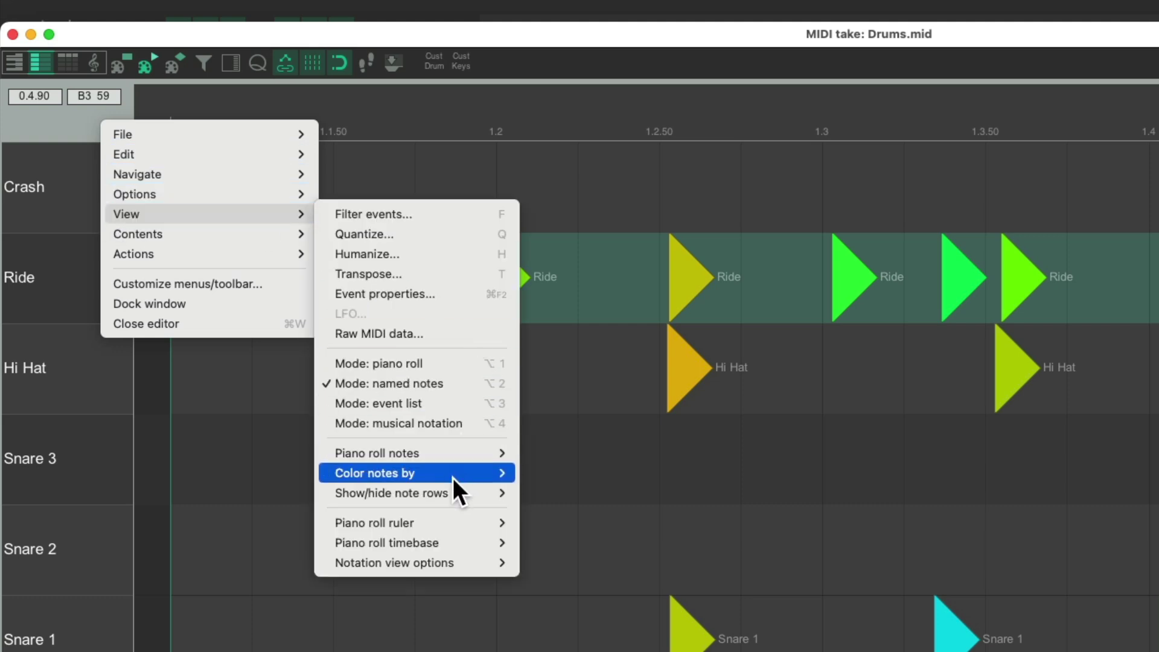
mouse_move(452, 478)
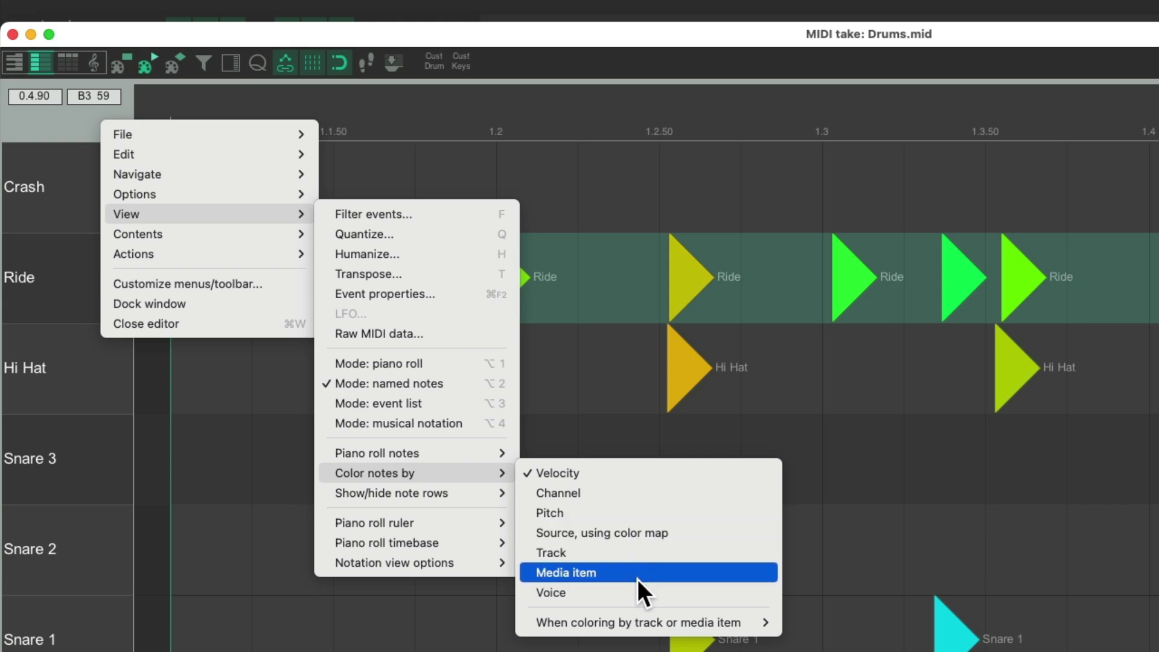
click(634, 518)
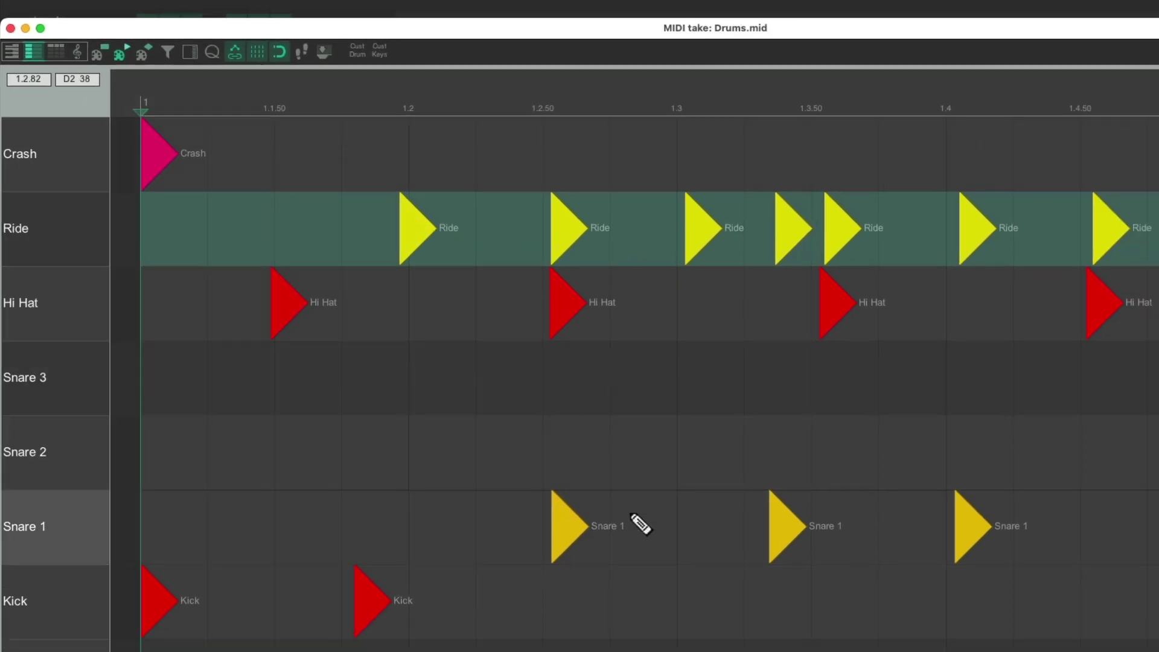
- Zoom the MIDI editor out horizontally to show bars 1 through 3
drag(673, 70, 365, 129)
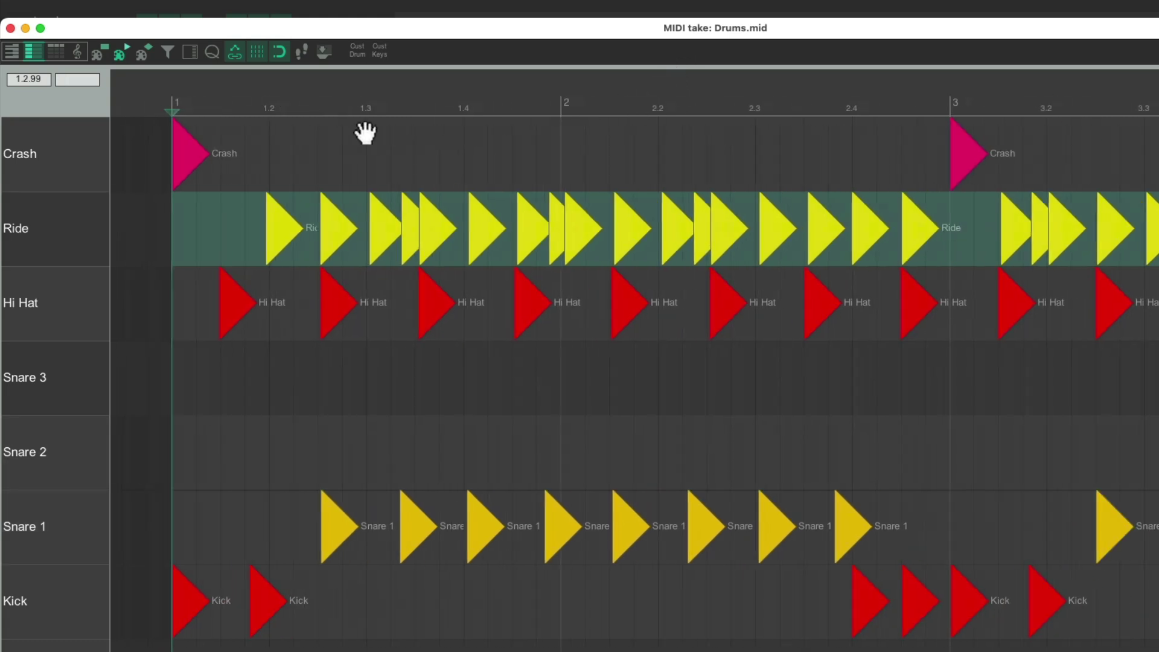